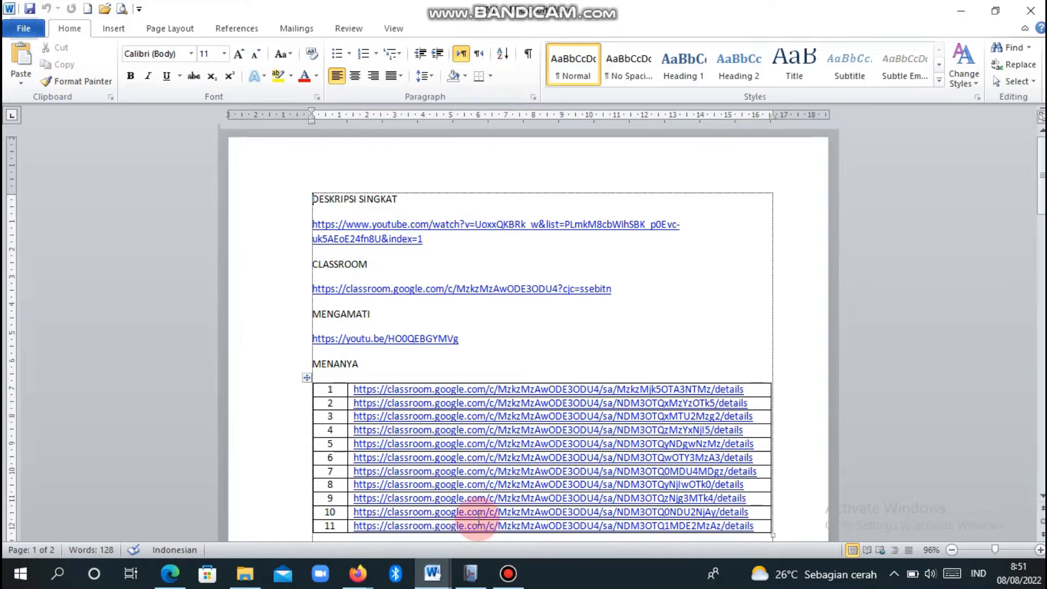
Review the prepared classroom, video and form links in the Word document and minimize it.
click(1042, 174)
drag(1041, 175, 1039, 326)
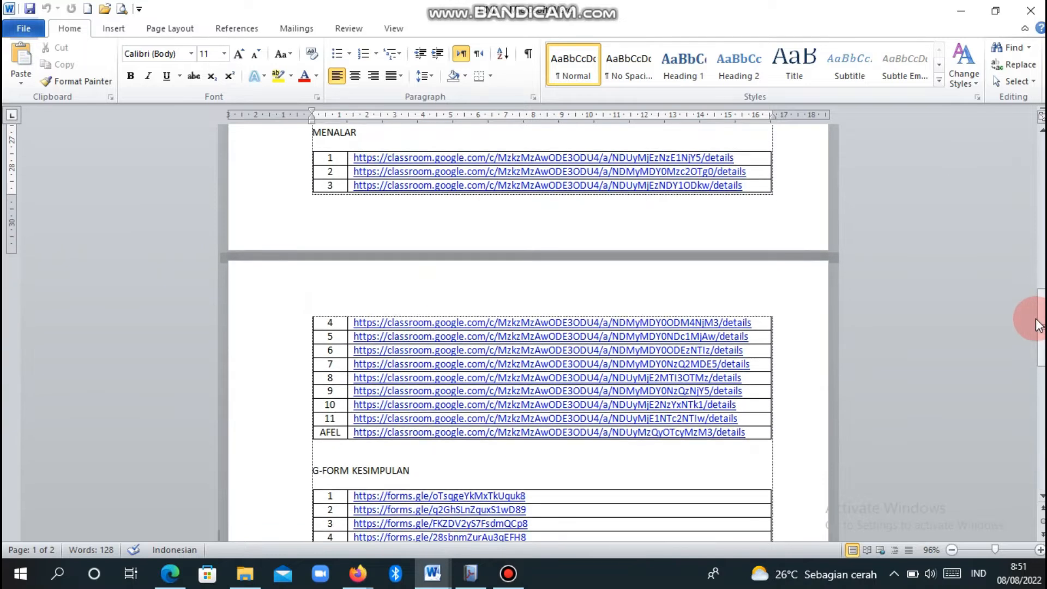
click(964, 10)
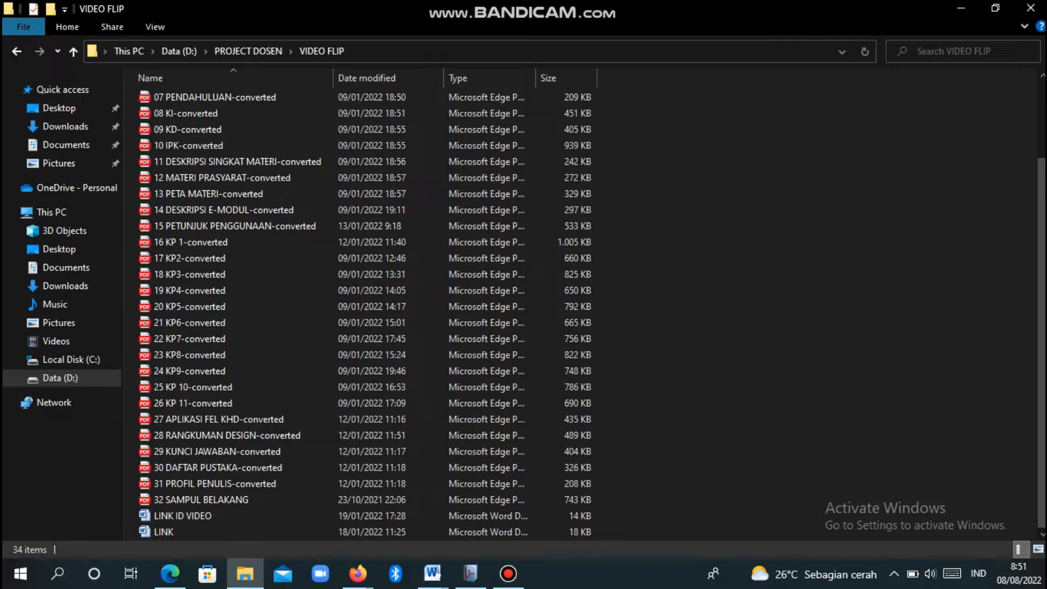
Open the 01 SAMPUL DEPAN PDF from the VIDEO FLIP folder to view the e-module cover.
drag(1038, 220, 1035, 142)
click(192, 100)
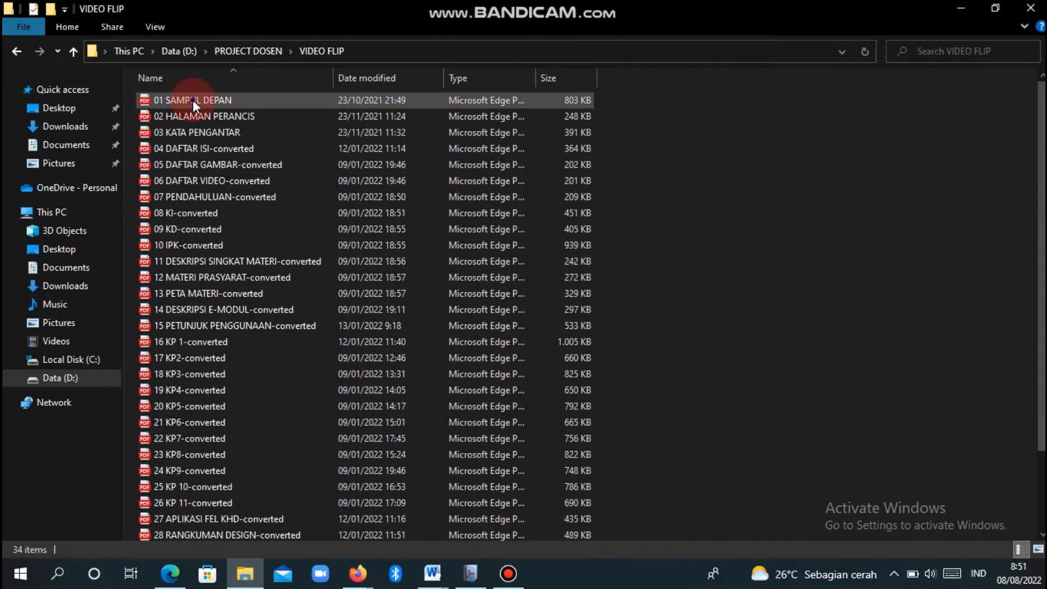
double_click(192, 100)
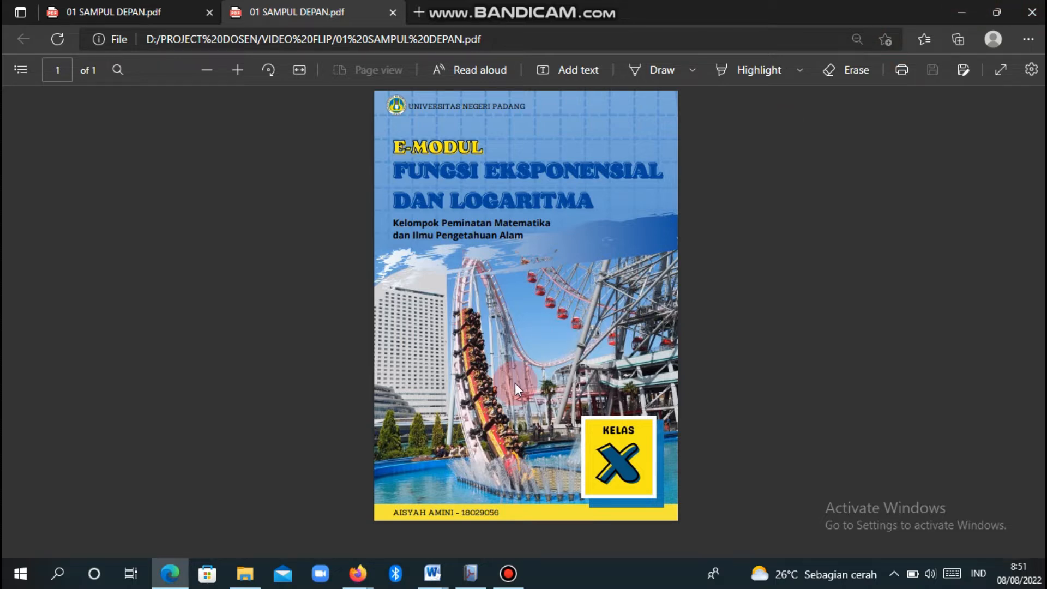
Switch to Canva in Firefox and create a new blank A4 document.
click(359, 572)
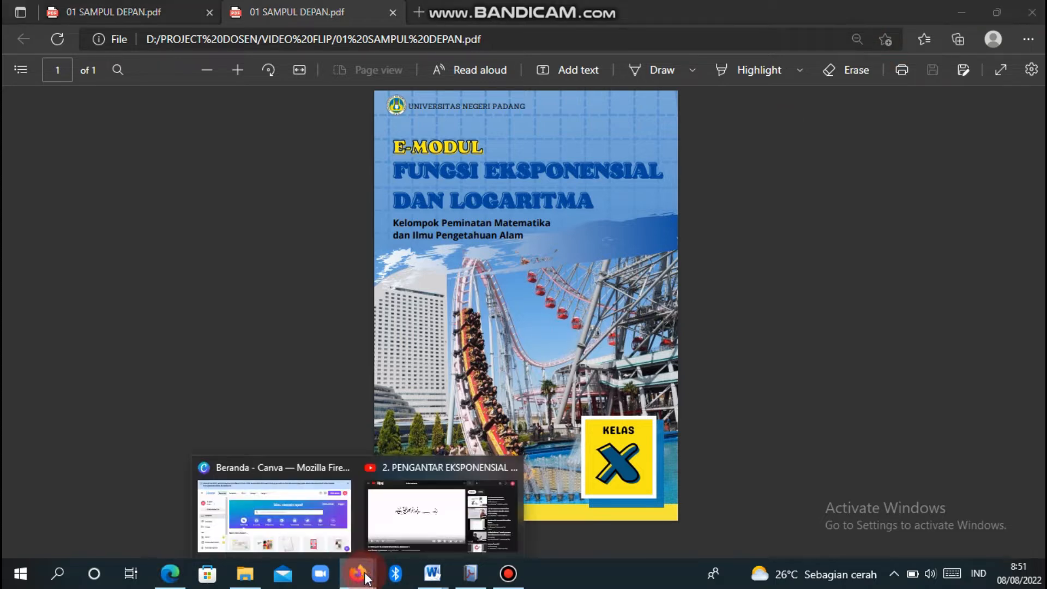
click(309, 535)
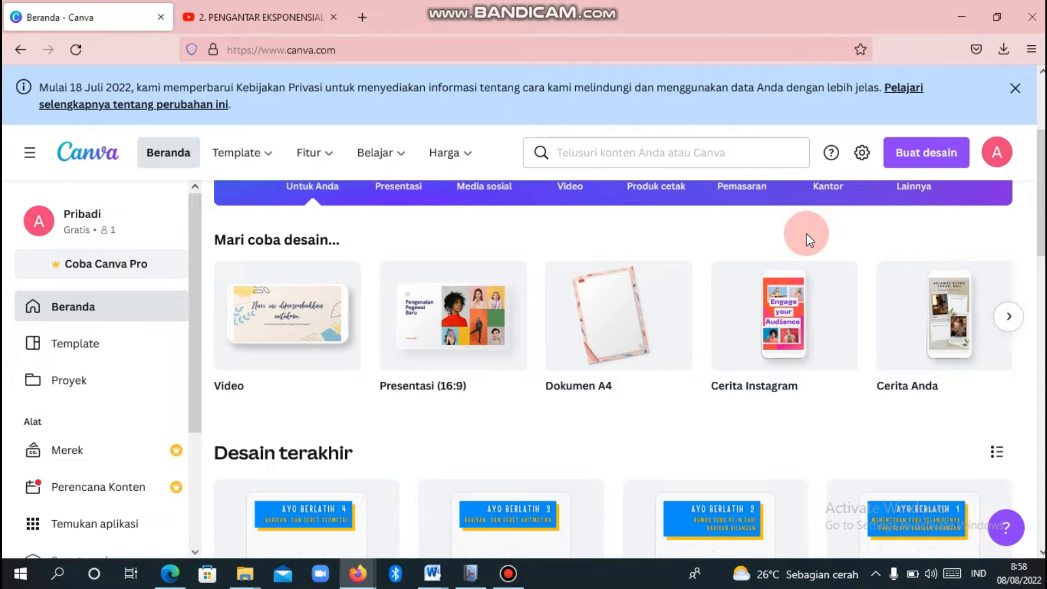
click(617, 327)
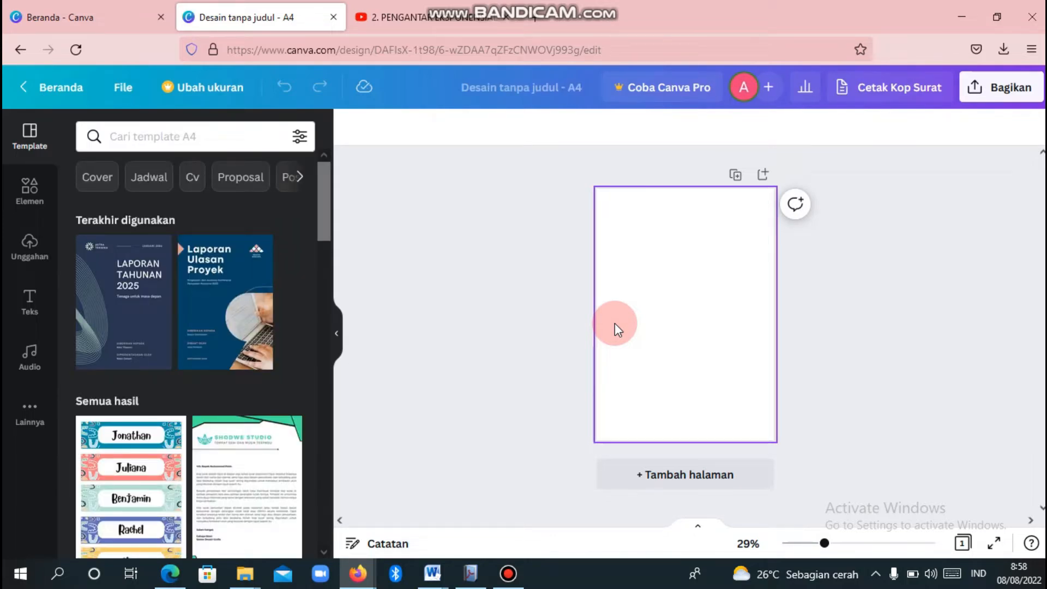
Search the templates for "buku" and apply the cream and purple book template with the stacked books to the page.
click(187, 133)
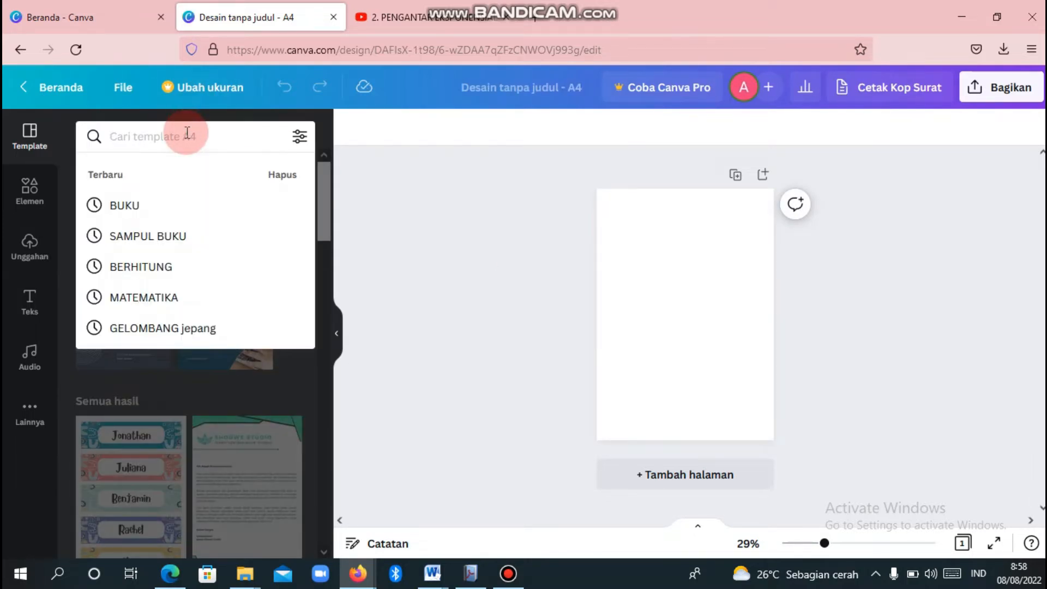
text(buku)
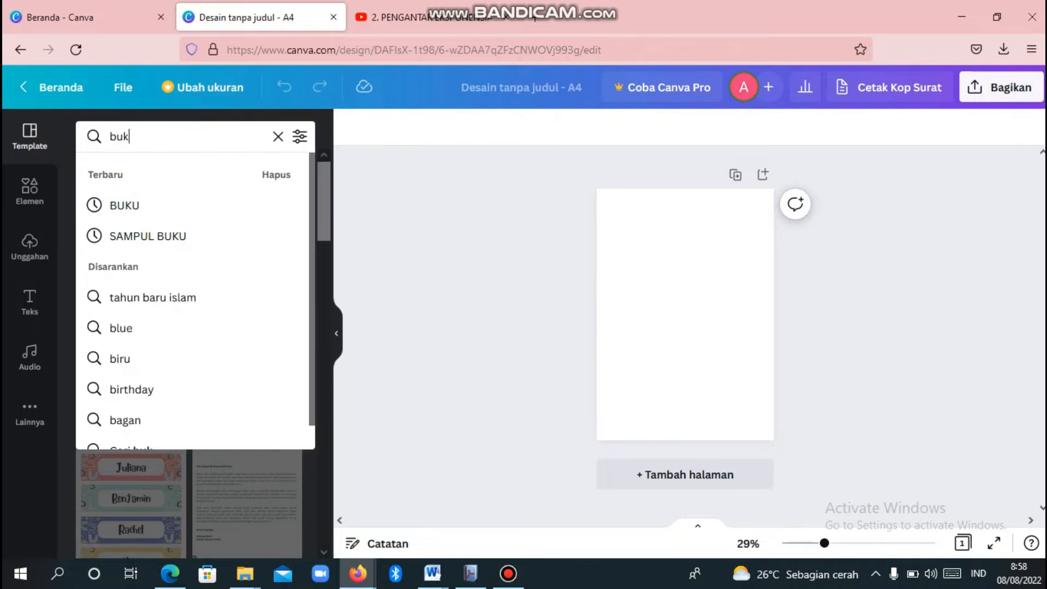
key(Return)
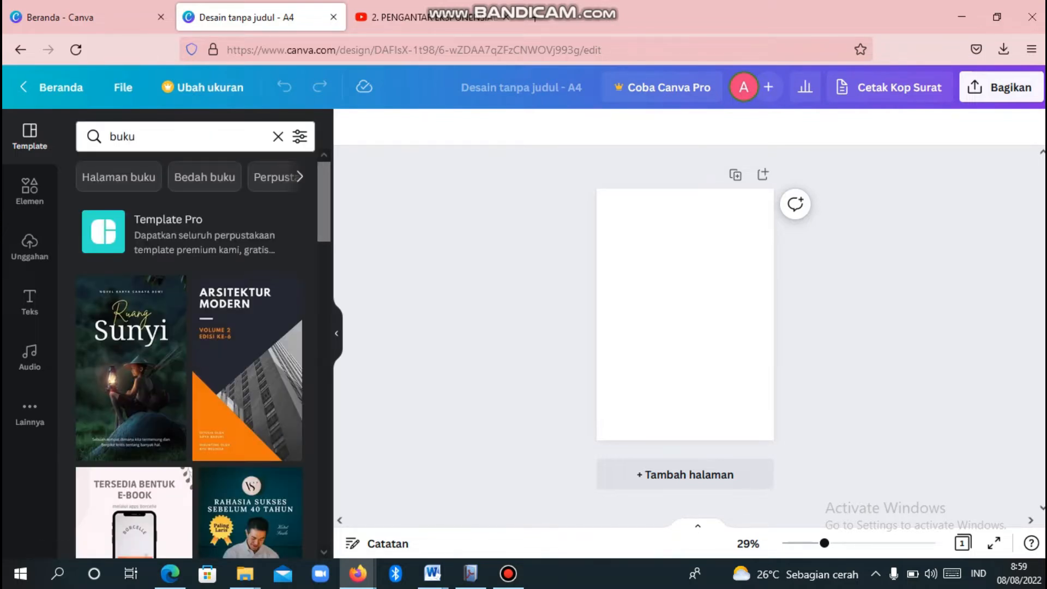
drag(326, 211, 335, 486)
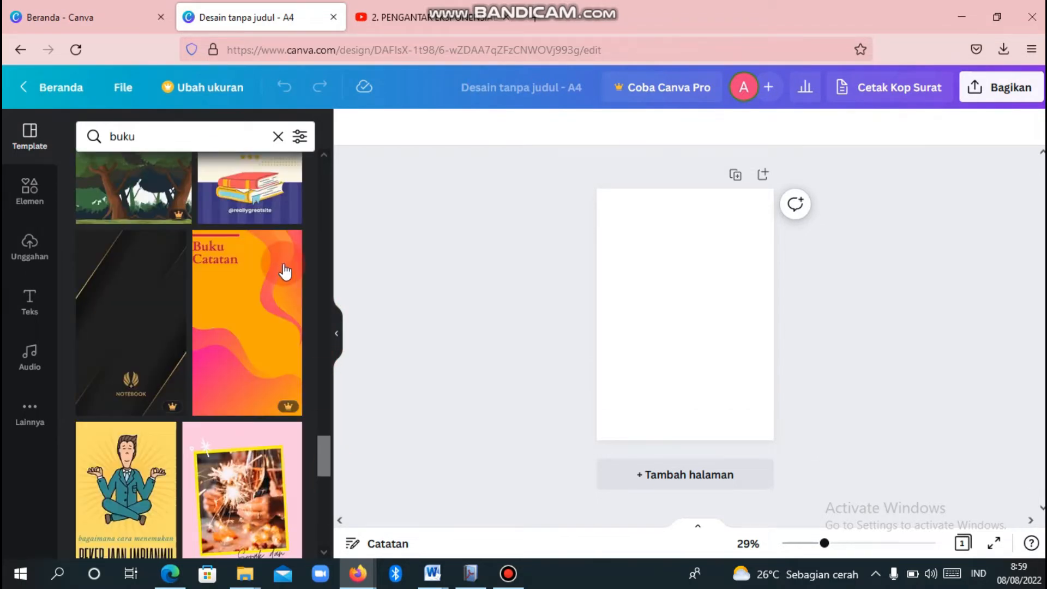
click(317, 448)
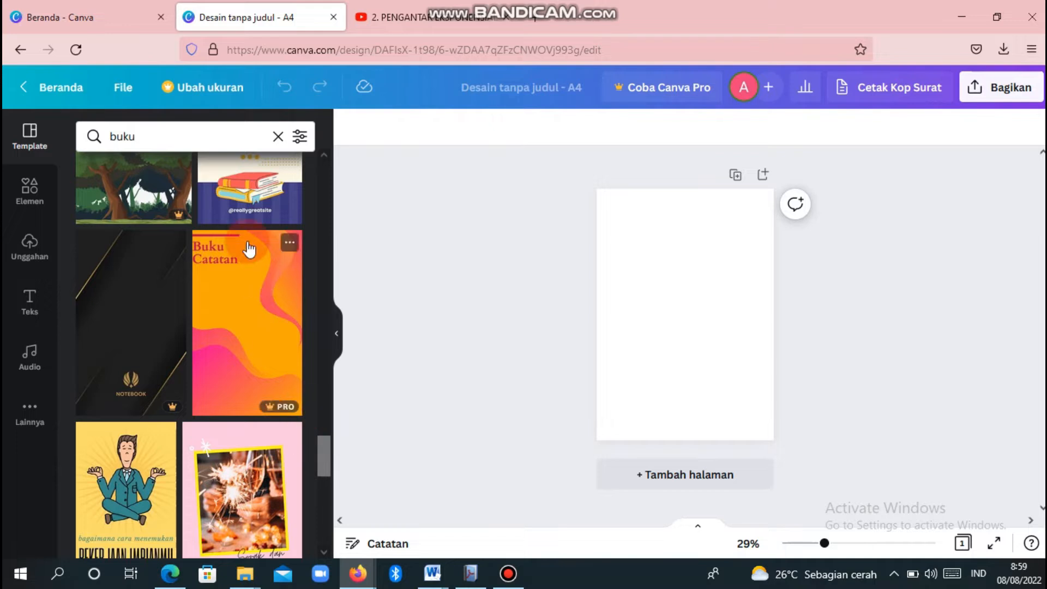
click(238, 203)
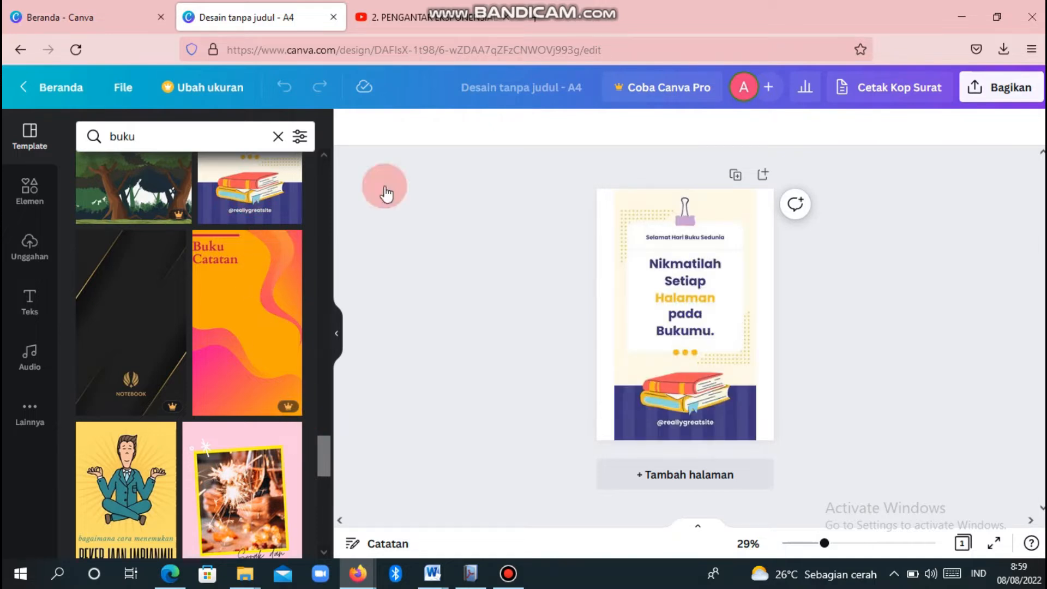
click(738, 250)
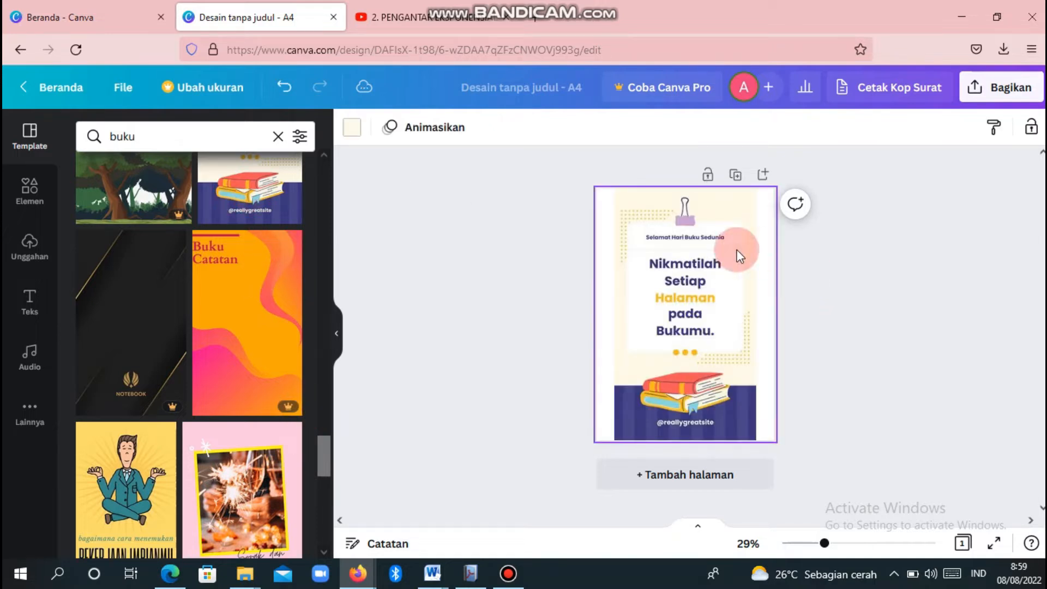
click(684, 422)
key(Delete)
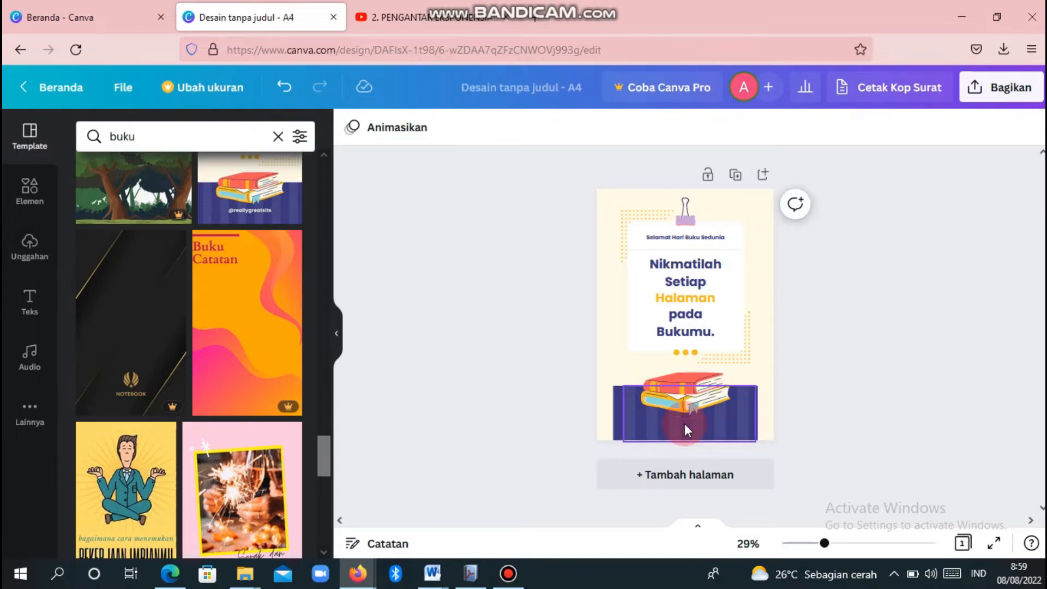
Replace the small line "Selamat Hari Buku Sedunia" with the author's full name.
click(671, 237)
text(Aisy)
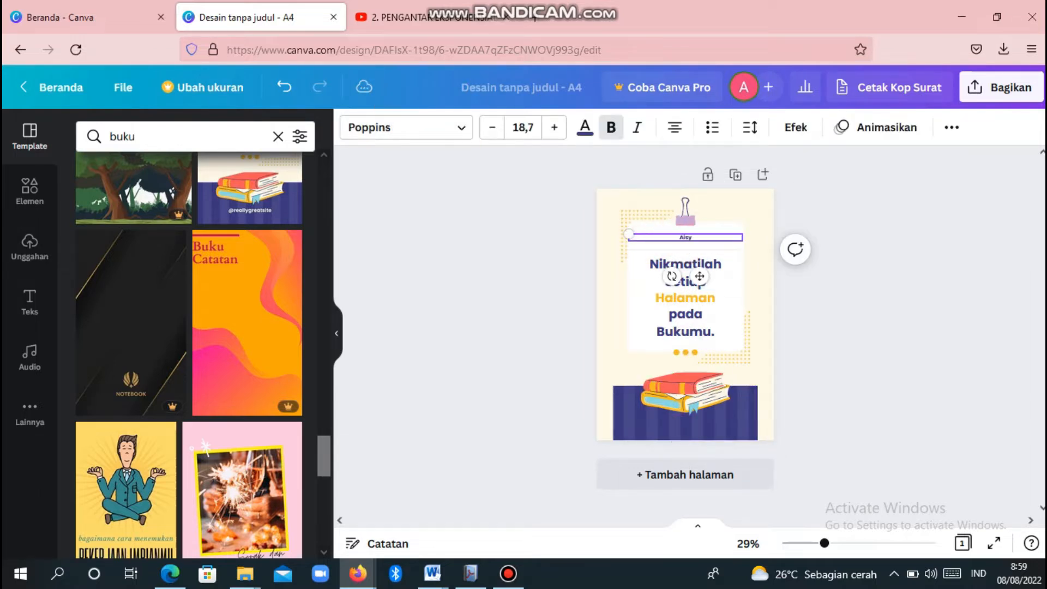
text(ah Amini)
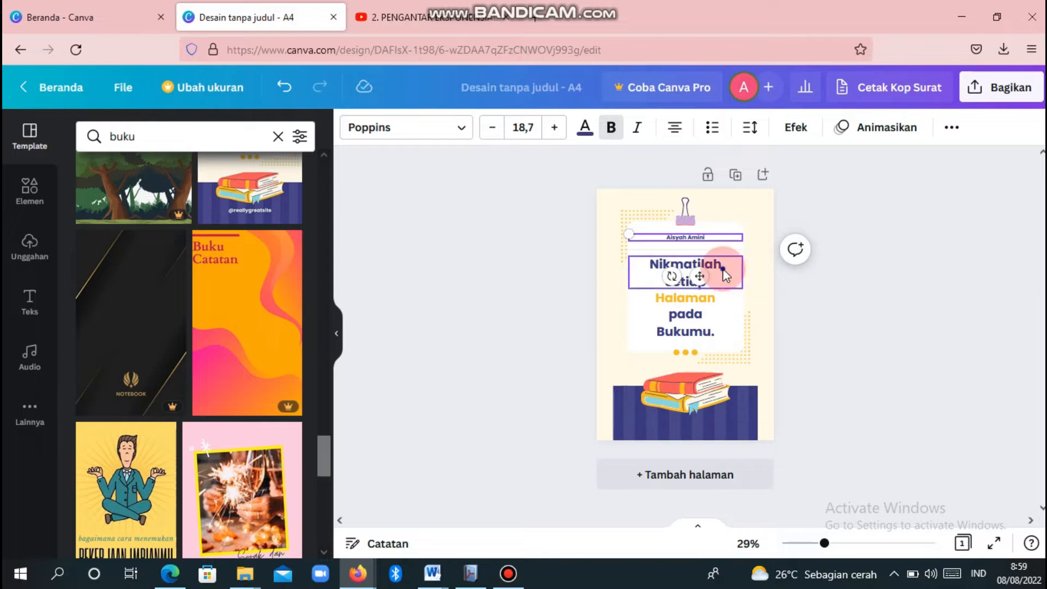
Replace the heading "Nikmatilah Setiap" with "Ayo Membaca" and the yellow word "Halaman" with "Lebih Dekat".
double_click(717, 271)
text(Ayo Membaca)
click(729, 297)
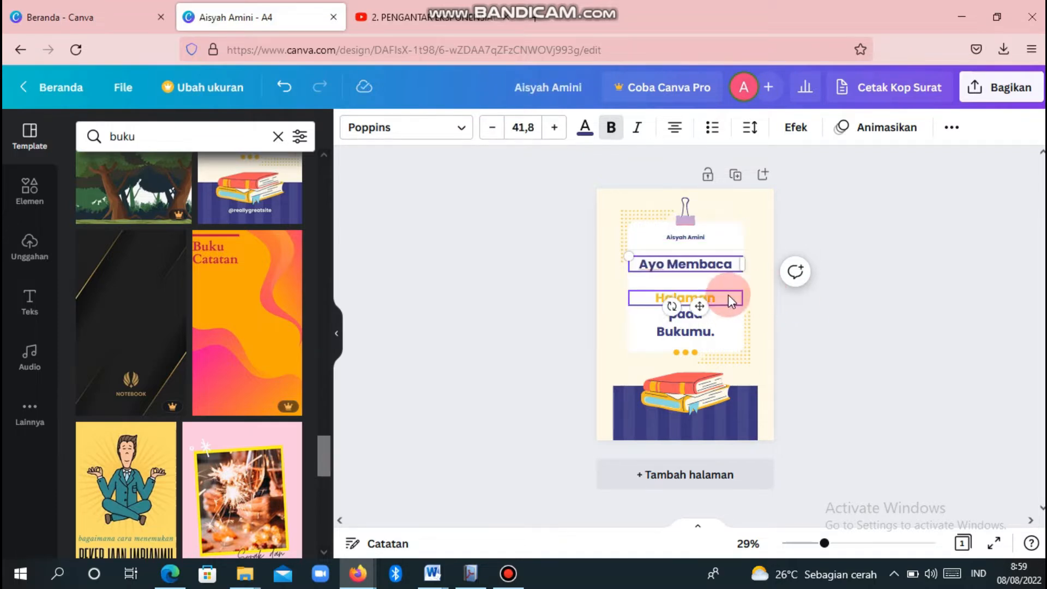
double_click(731, 299)
text(Lebih Dekat)
click(690, 307)
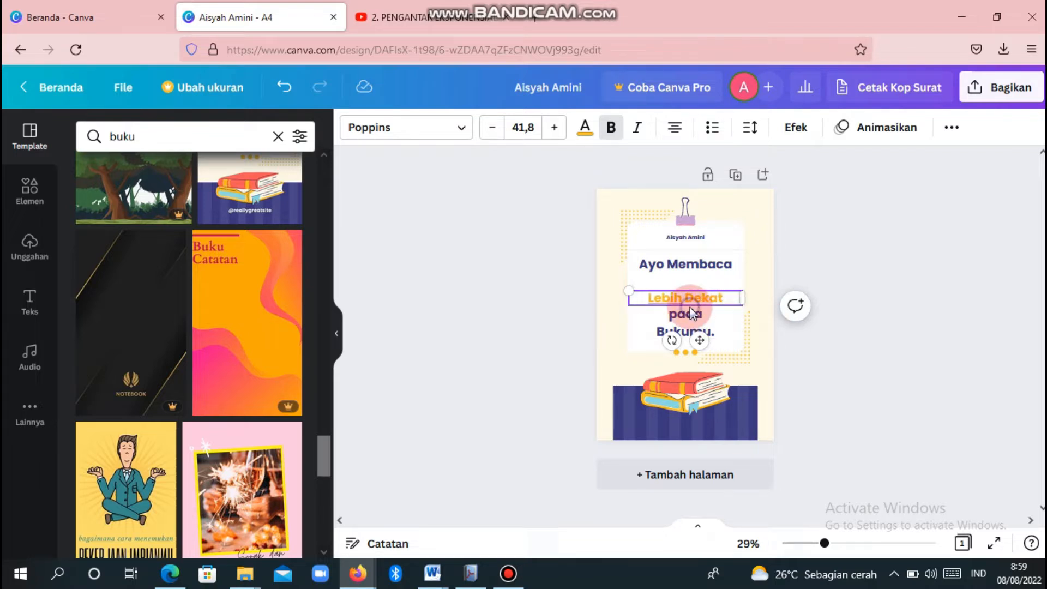
Replace the word "pada" above "Bukumu." with "dengan".
double_click(692, 312)
key(BackSpace)
text(dengan b Buku)
key(BackSpace)
key(BackSpace)
key(BackSpace)
key(BackSpace)
click(892, 326)
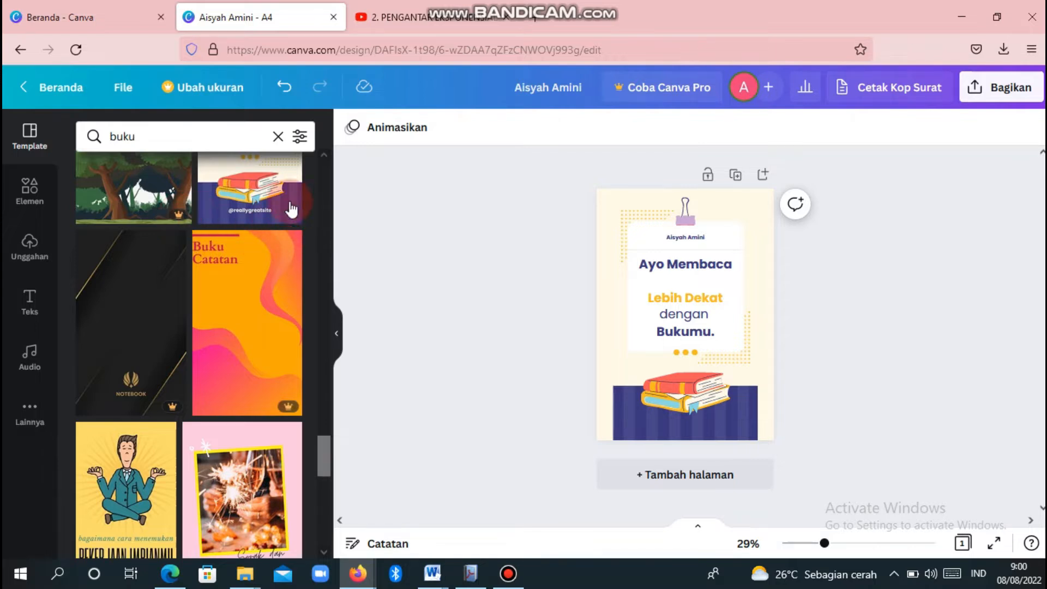
Move the author name to the page's upper-left corner, above the dotted pattern and beside the binder clip.
click(692, 234)
drag(693, 234, 648, 203)
click(883, 280)
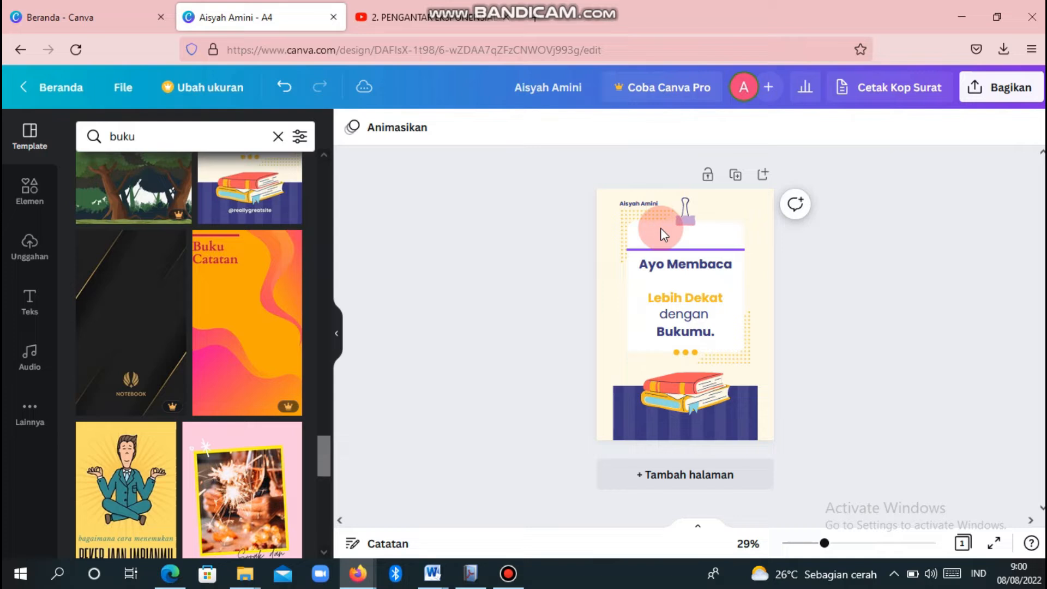
Change the author name's text color to black.
click(633, 203)
click(584, 127)
click(97, 465)
drag(367, 350, 397, 328)
click(584, 306)
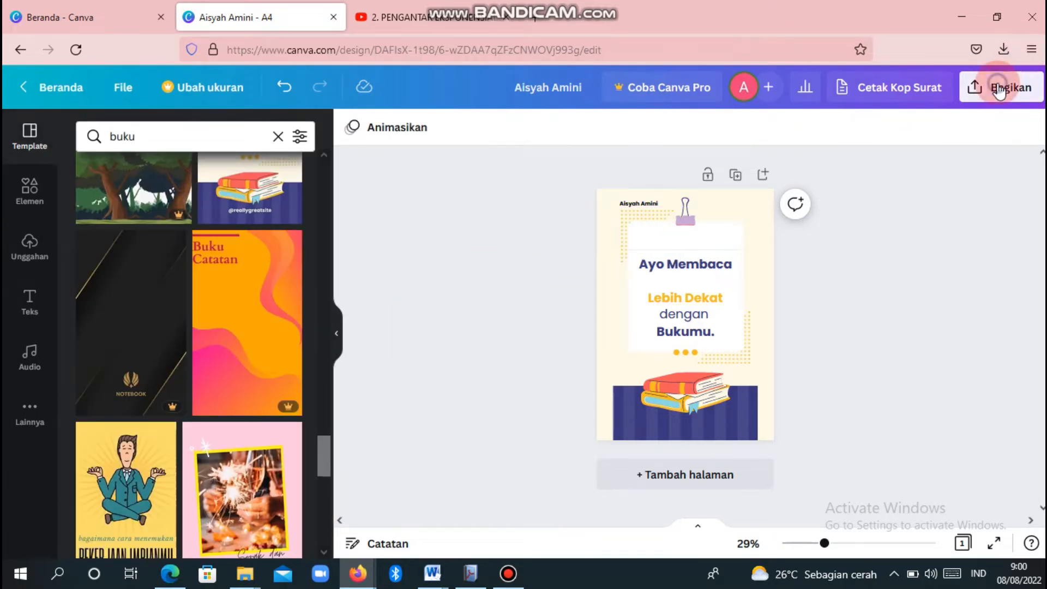
Download the design as PDF Standar using the free watermarked draft option.
click(1003, 88)
click(758, 457)
click(902, 195)
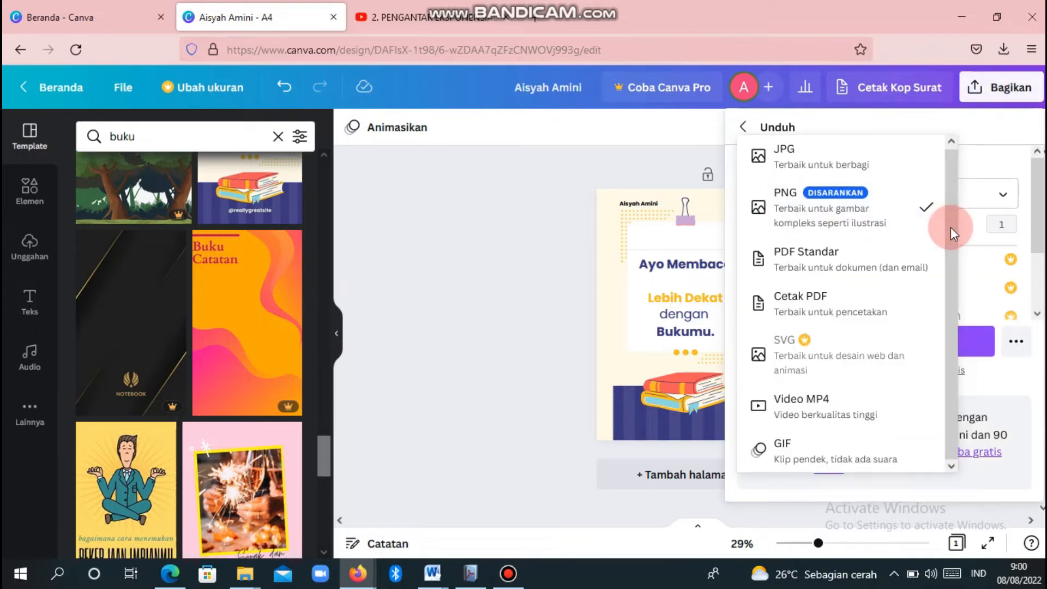
click(770, 263)
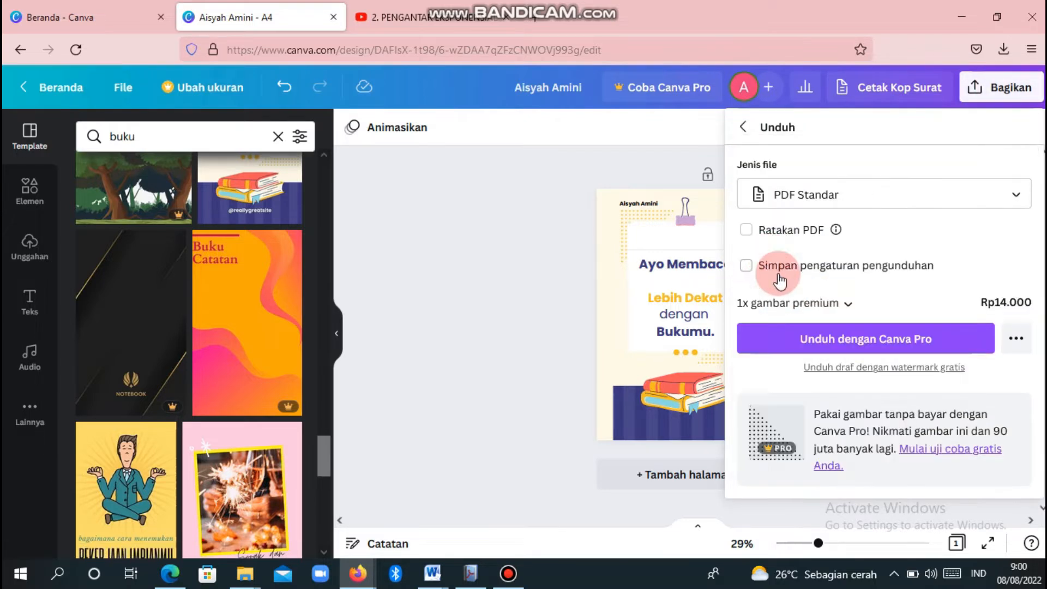
click(832, 368)
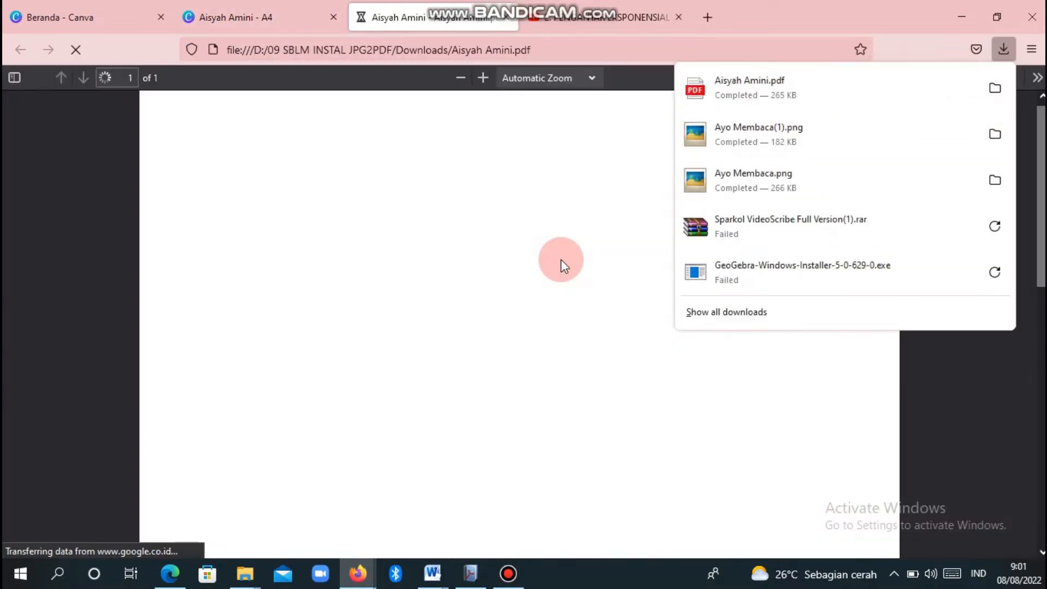
Save a copy of the downloaded cover PDF in the Downloads folder as "Ayo Membacaaa".
drag(1041, 240, 1014, 58)
click(988, 77)
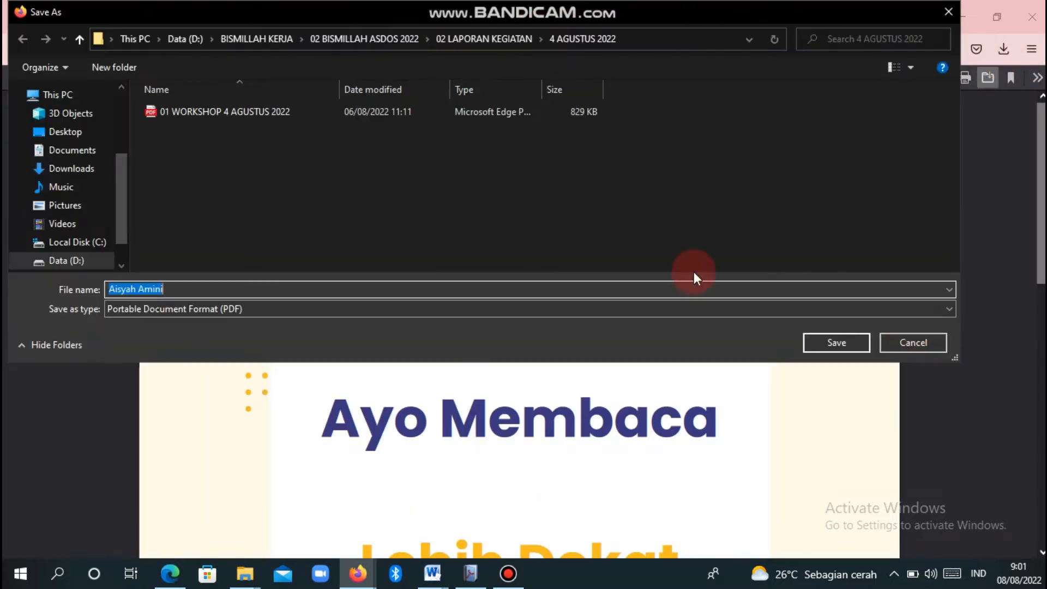
click(55, 170)
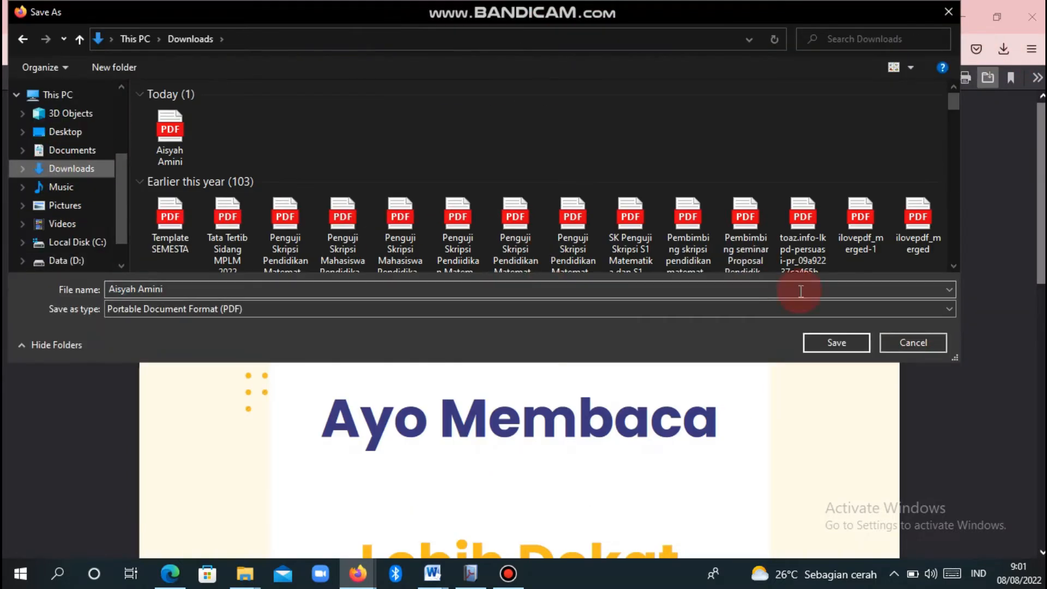
click(824, 345)
click(616, 286)
text(Ayo Membacaaa)
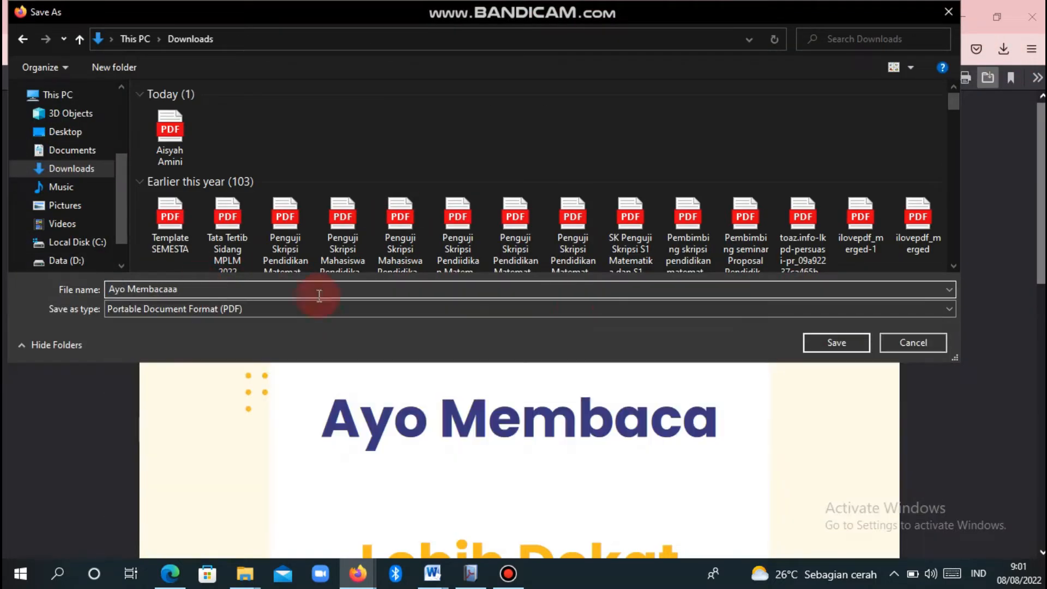
click(836, 342)
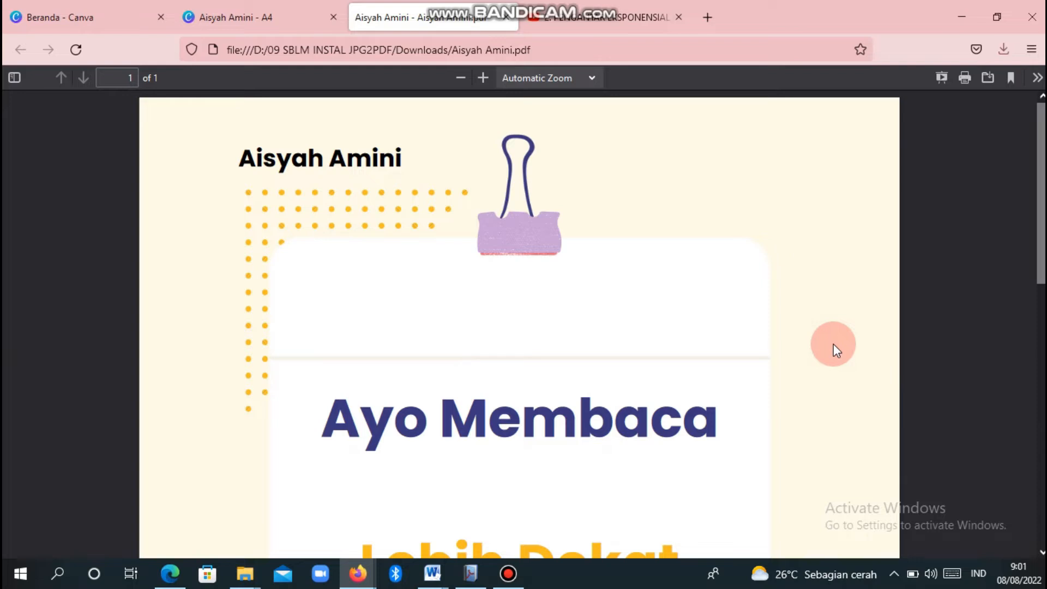
Switch to Flip PDF Professional and create a new project in the HTML5 version.
click(106, 7)
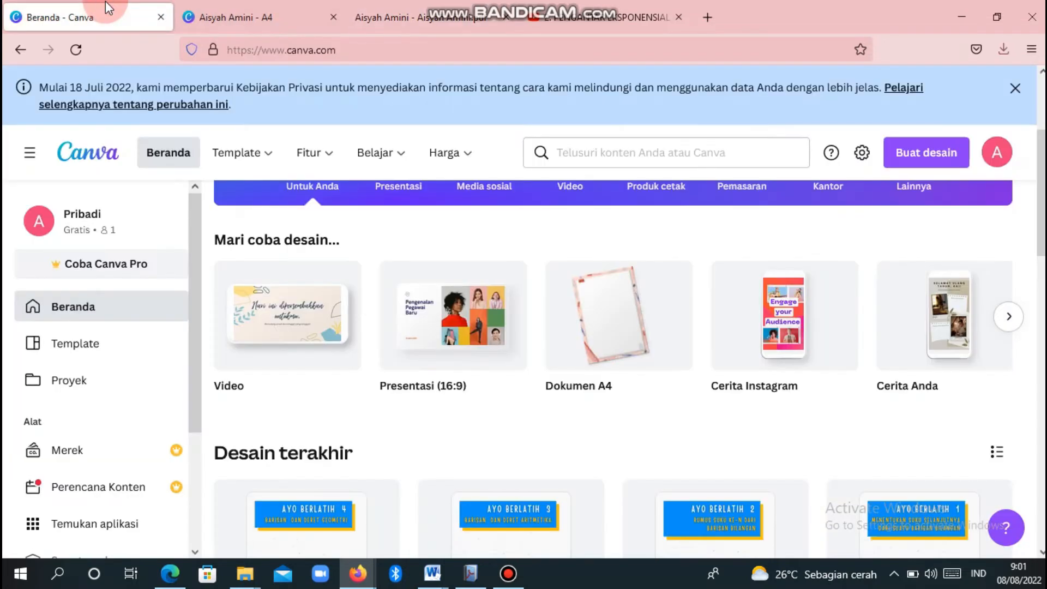
click(472, 573)
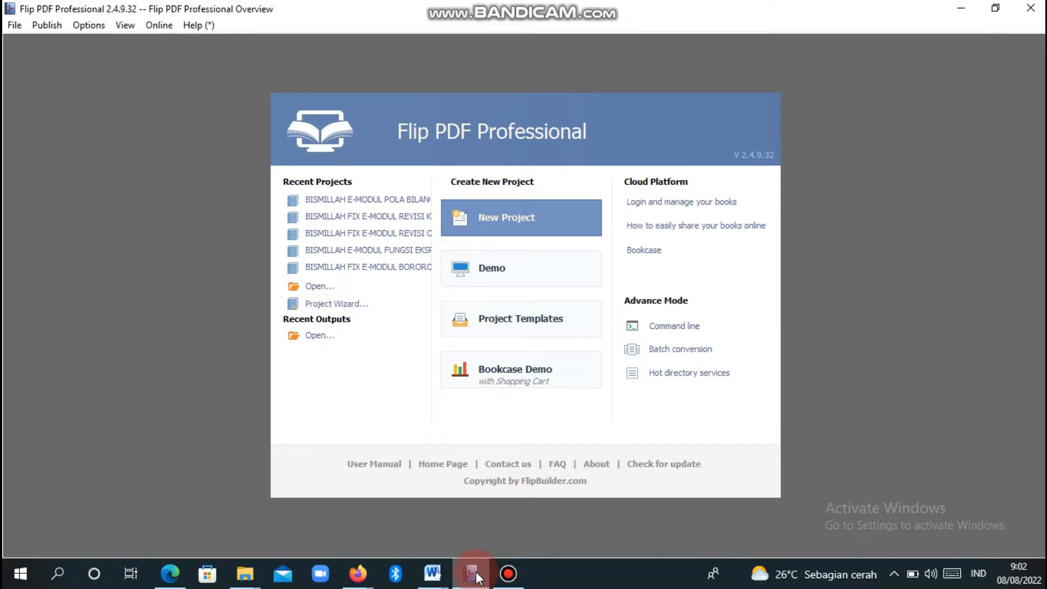
click(486, 217)
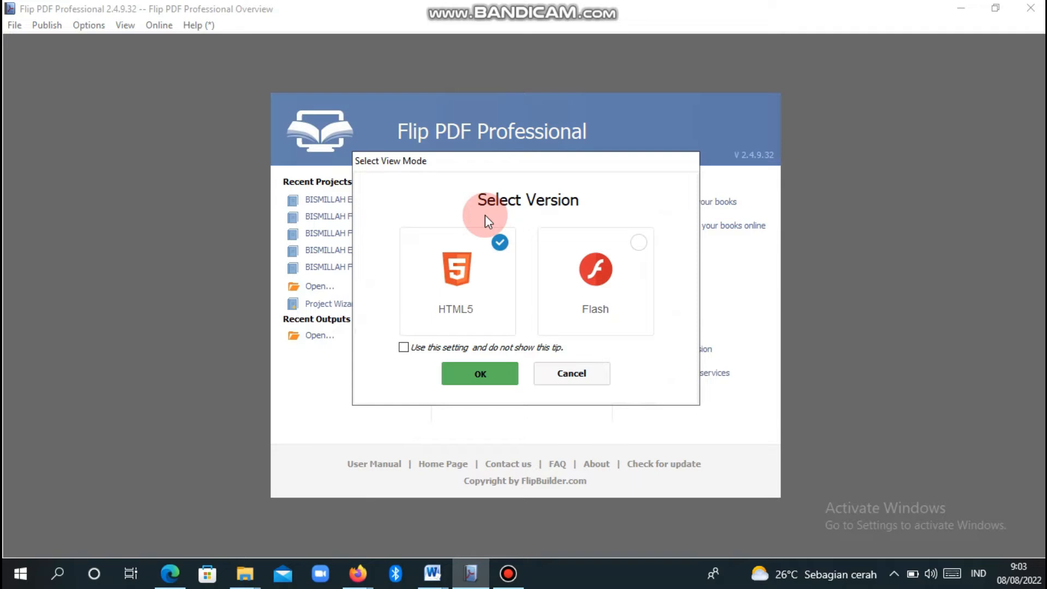
click(486, 375)
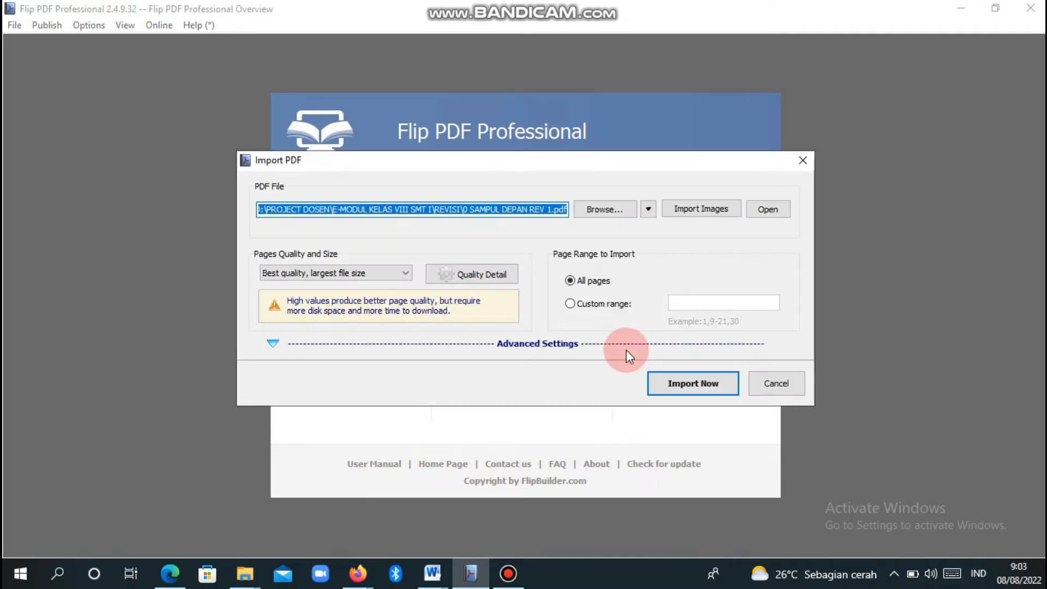
Browse to the VIDEO FLIP folder inside PROJECT DOSEN on the Data (D:) drive for the PDF to import.
click(603, 209)
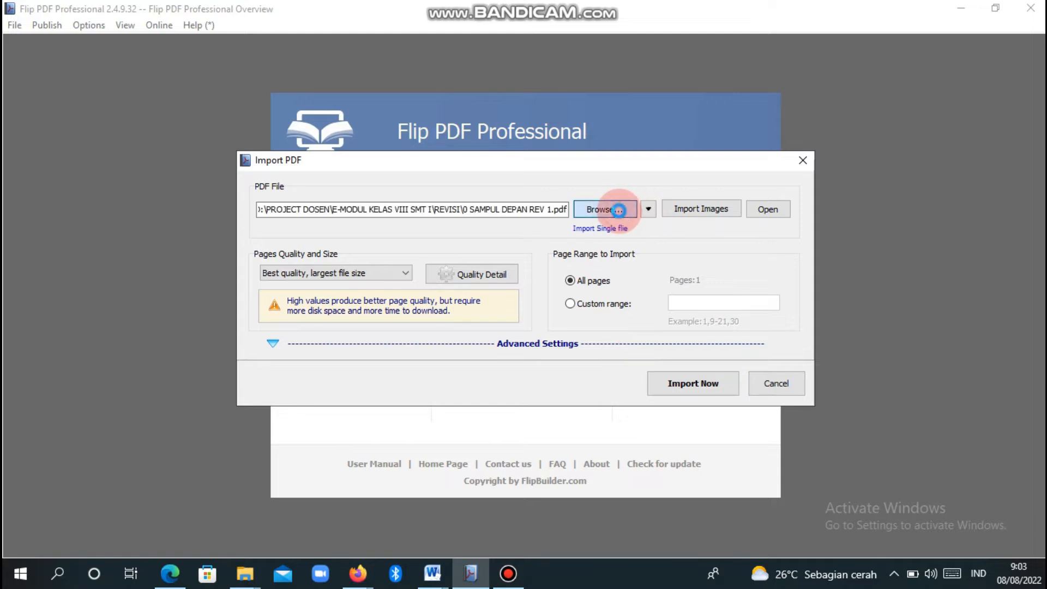
click(355, 298)
drag(728, 204, 728, 298)
double_click(468, 333)
drag(728, 173, 728, 294)
double_click(552, 322)
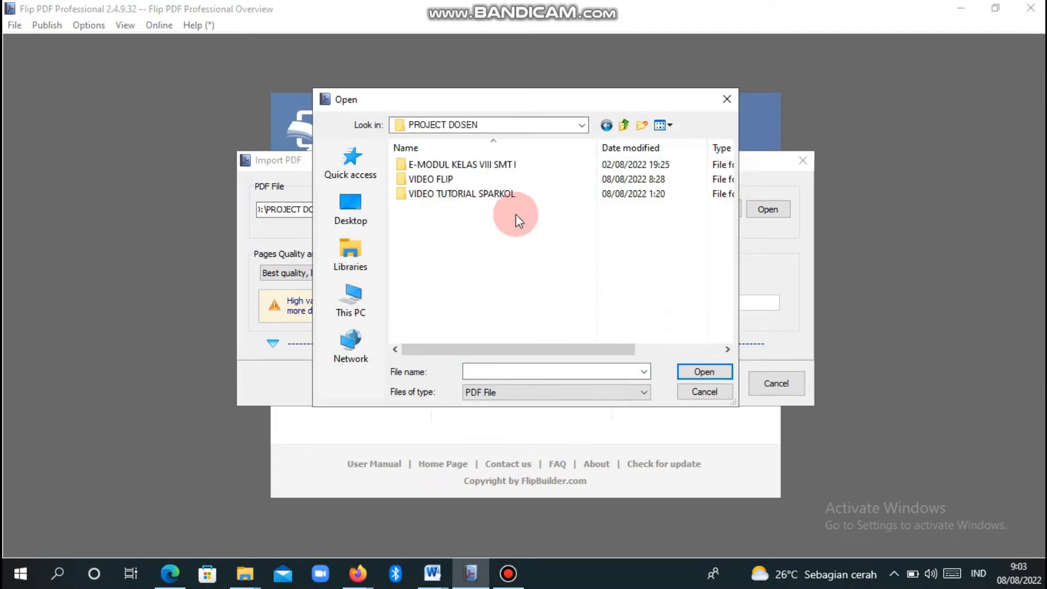
double_click(464, 194)
click(565, 128)
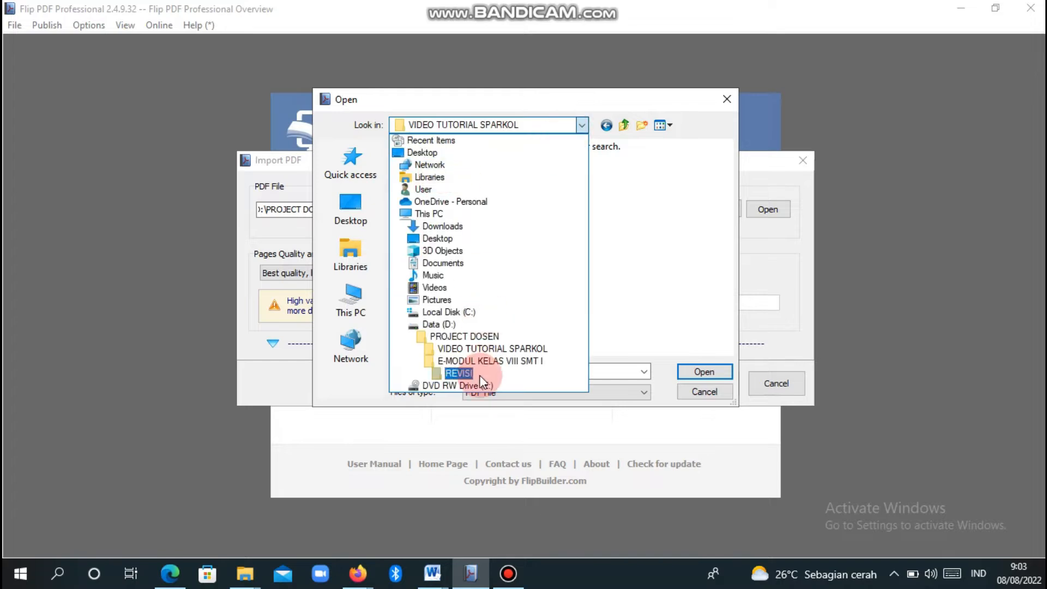
click(453, 331)
double_click(489, 181)
Import all pages of "01 SAMPUL DEPAN" as the flipbook's front cover.
click(474, 163)
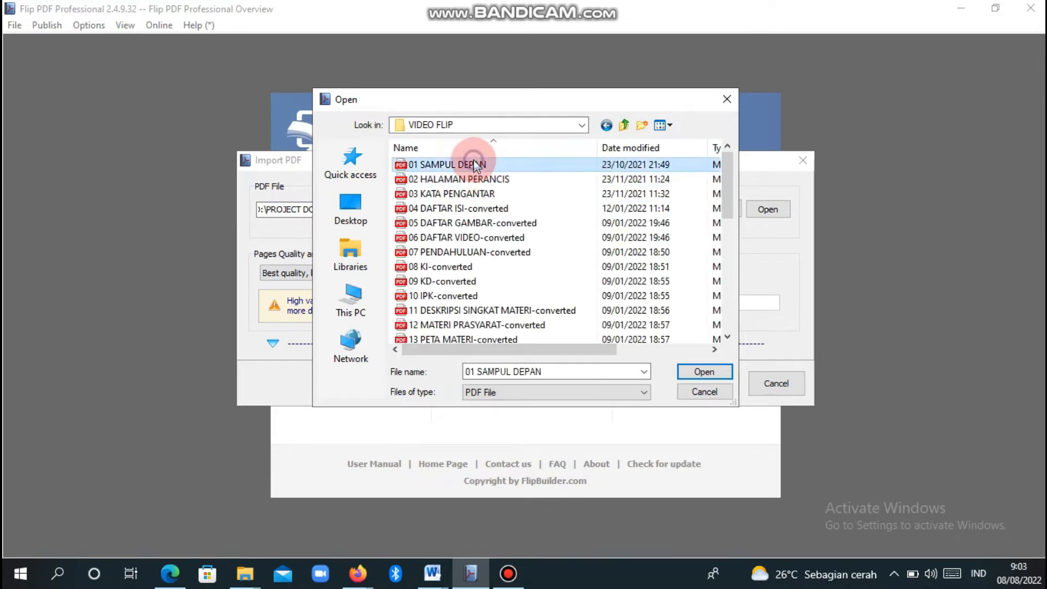
click(704, 371)
click(693, 382)
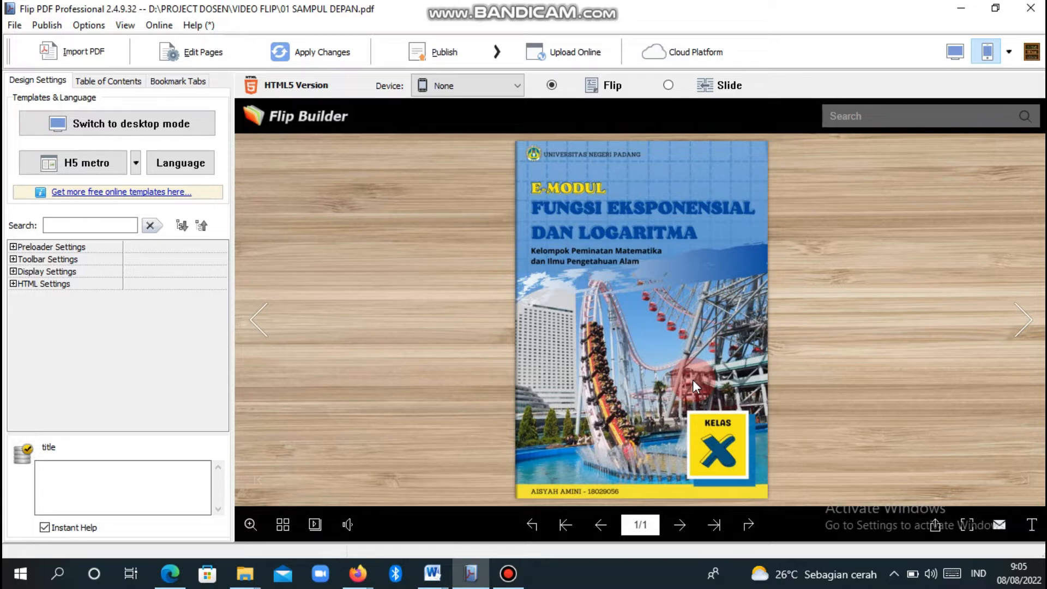
Open the project's pages for editing and insert a blank page after the cover.
click(177, 53)
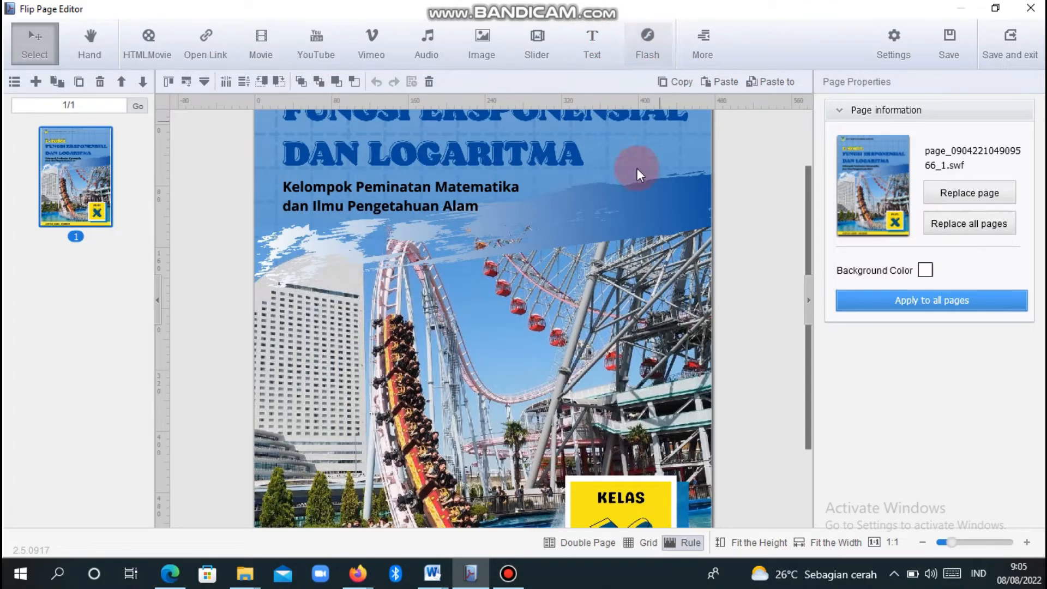
click(35, 81)
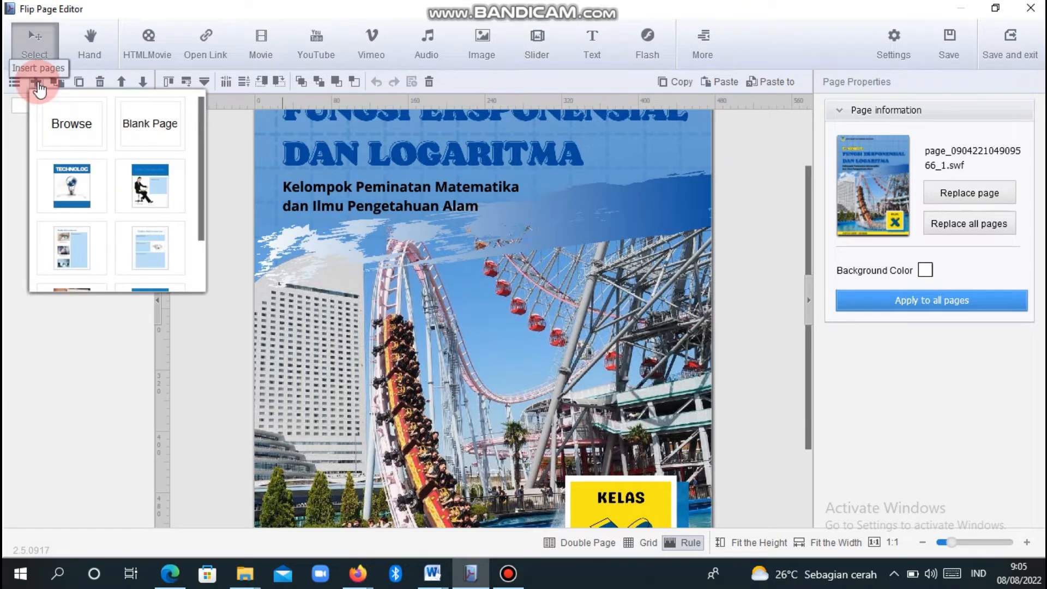
click(151, 124)
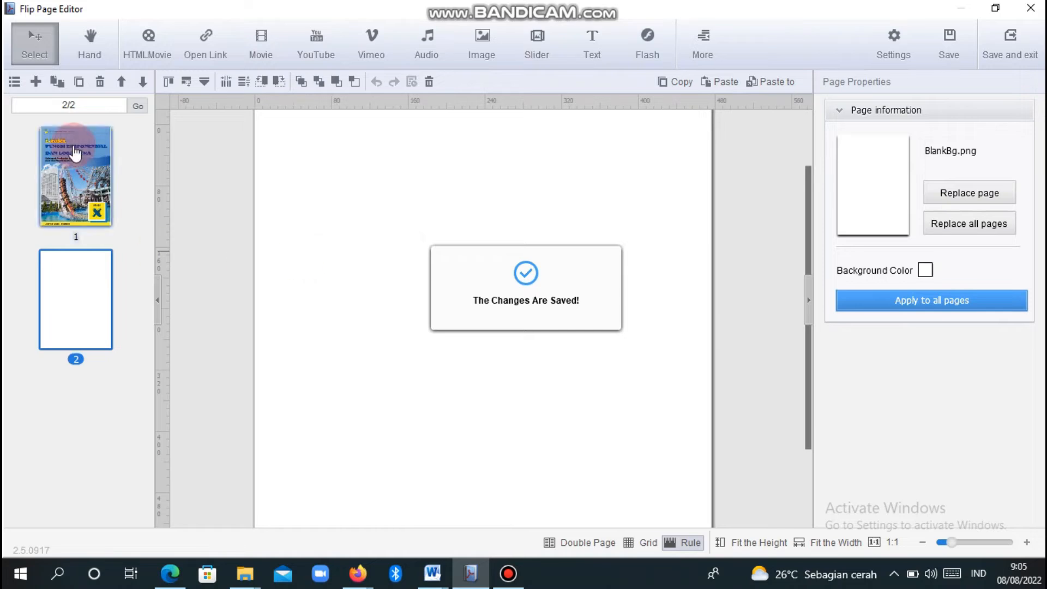
Insert all pages of "02 HALAMAN PERANCIS" from the VIDEO FLIP folder after the blank page 2.
click(36, 82)
click(94, 127)
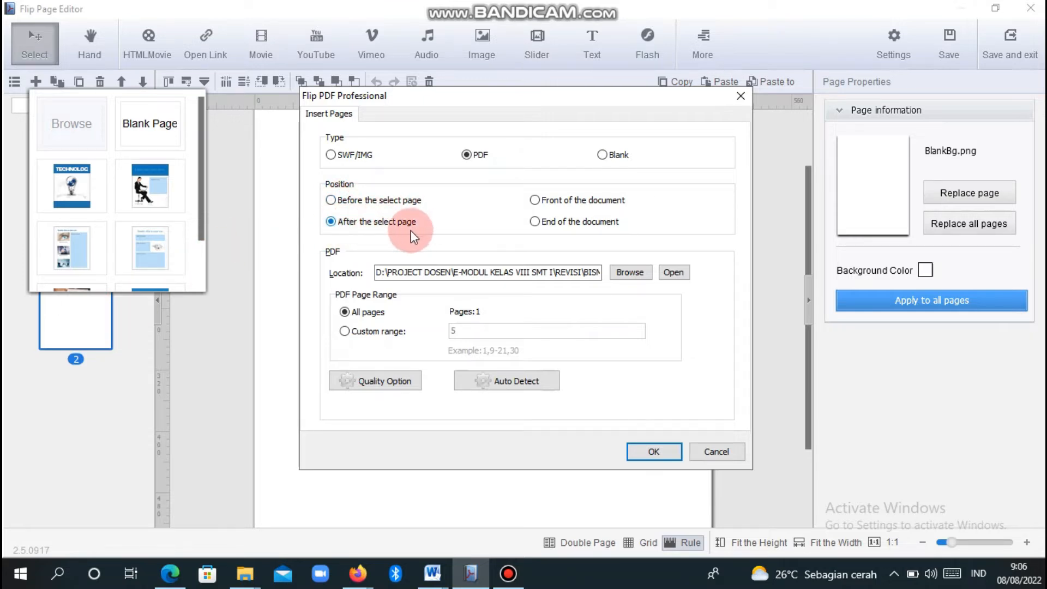
click(630, 272)
click(350, 313)
double_click(577, 316)
scroll(703, 289, down, 5)
double_click(561, 322)
double_click(522, 175)
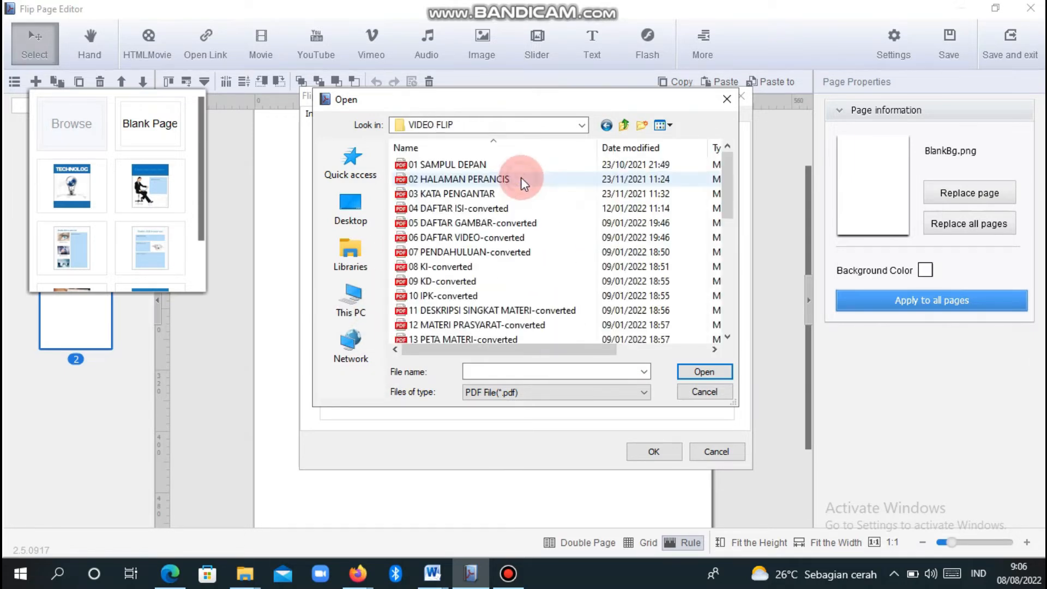
click(550, 176)
click(703, 371)
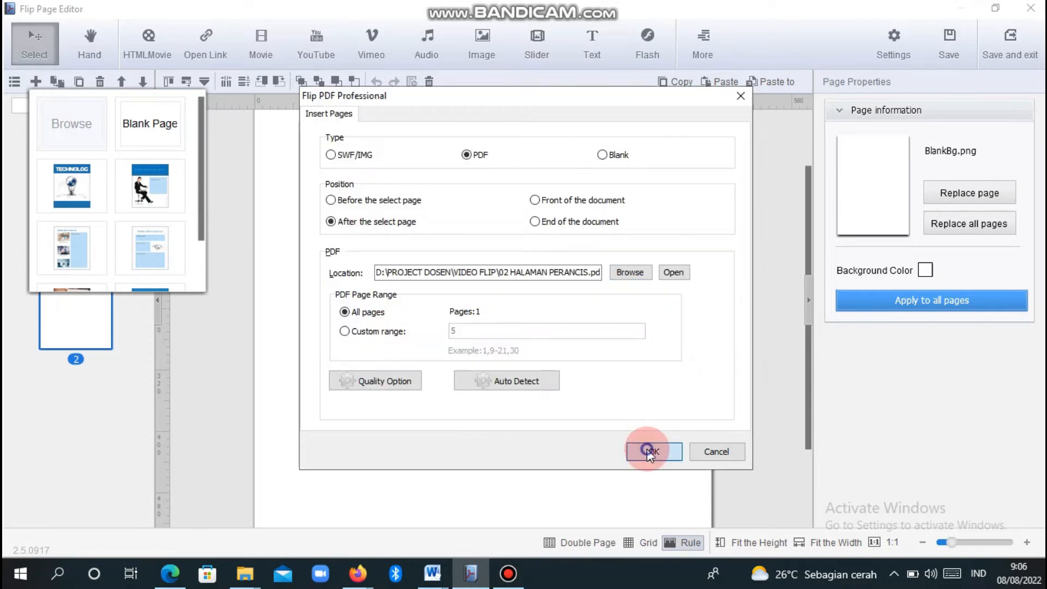
click(649, 452)
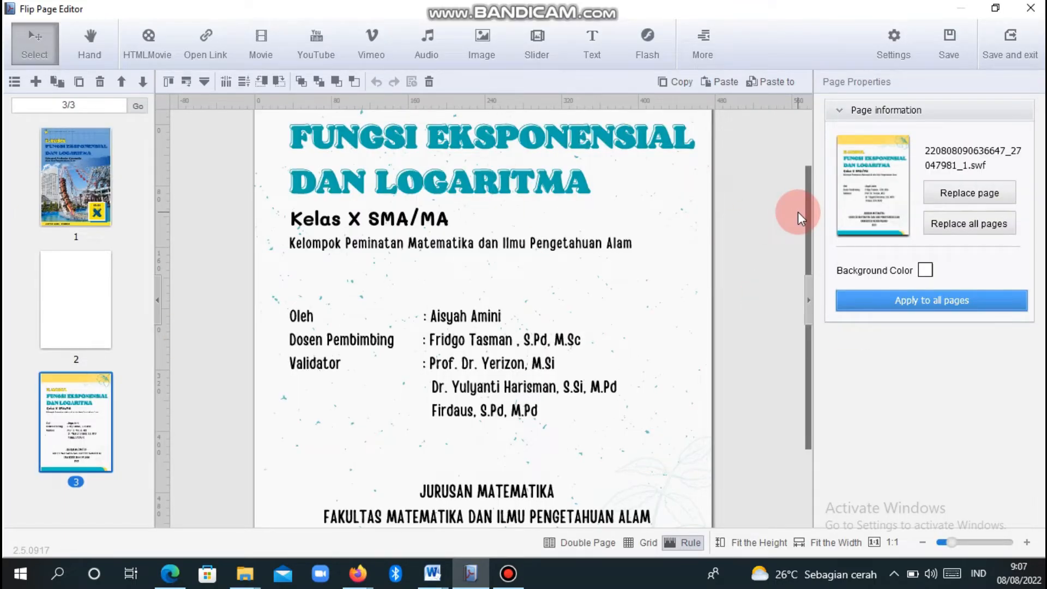
Insert all pages of "16 KP 1-converted" from the VIDEO FLIP folder after page 3.
click(54, 83)
click(106, 148)
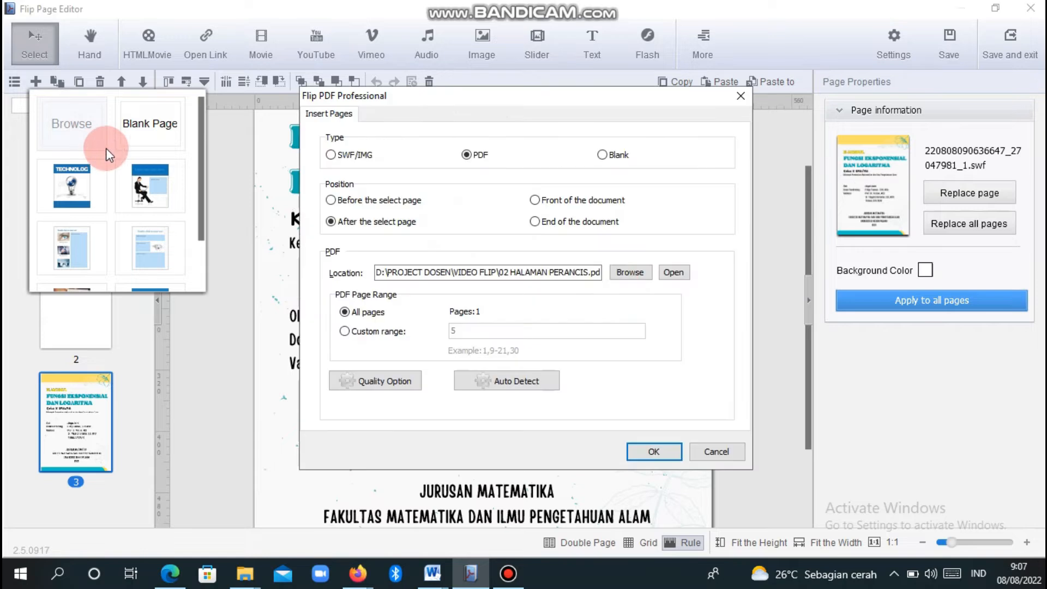
click(630, 270)
scroll(725, 215, down, 3)
click(567, 280)
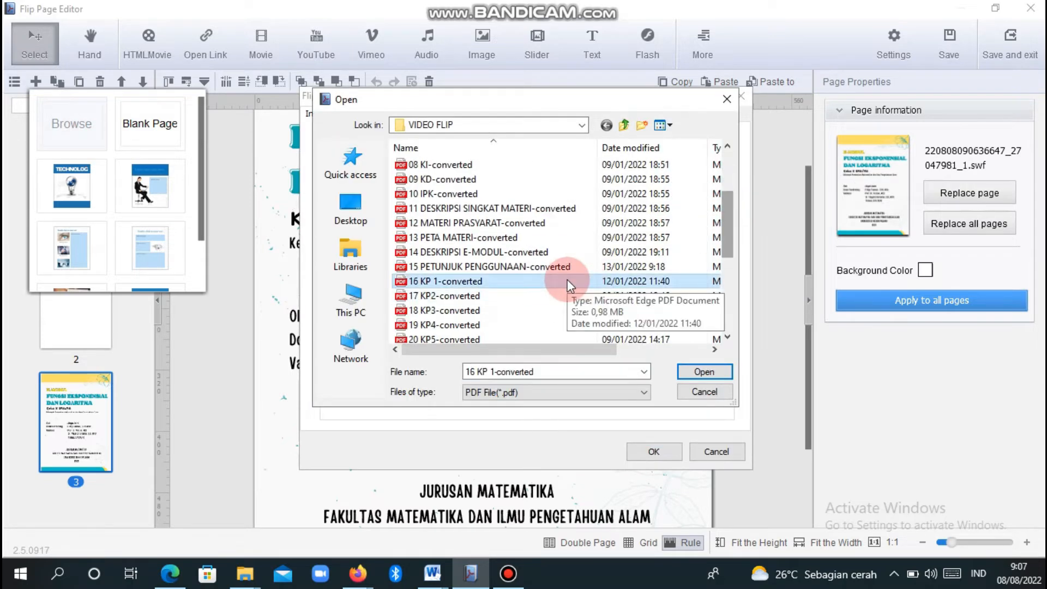
click(689, 373)
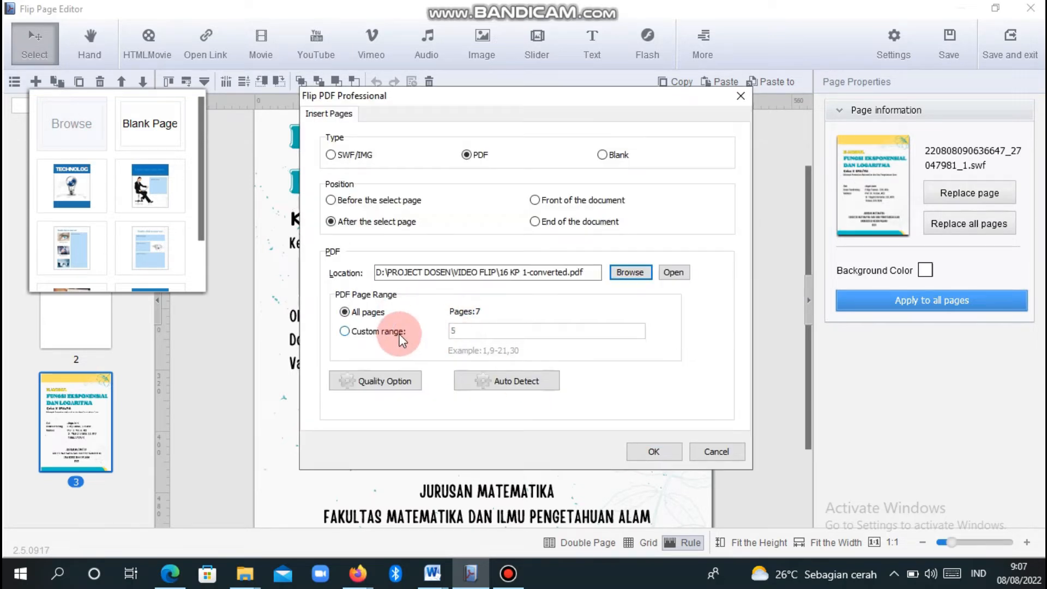
click(369, 330)
click(364, 313)
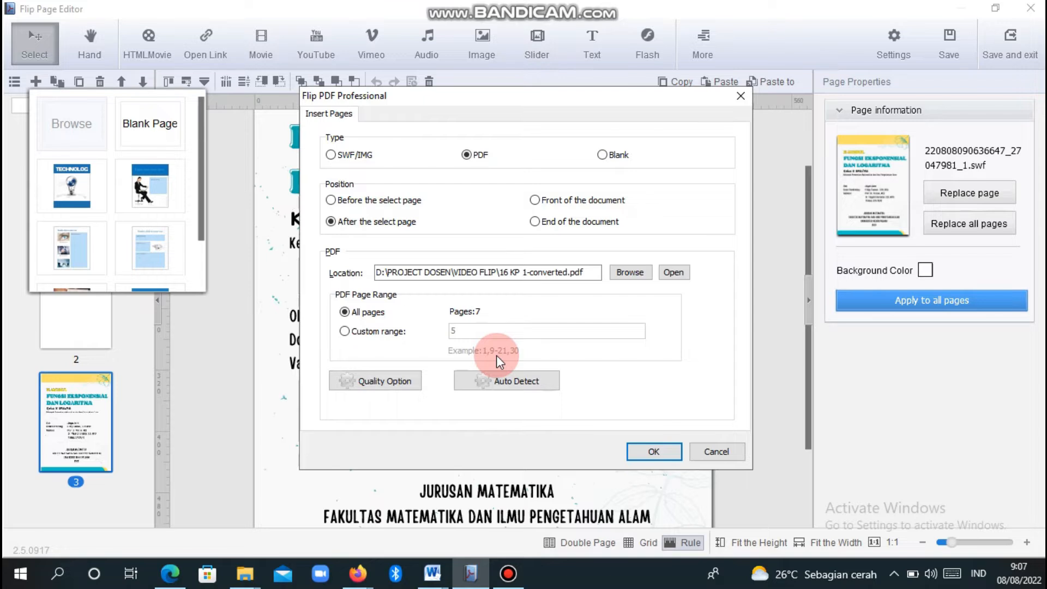
click(646, 457)
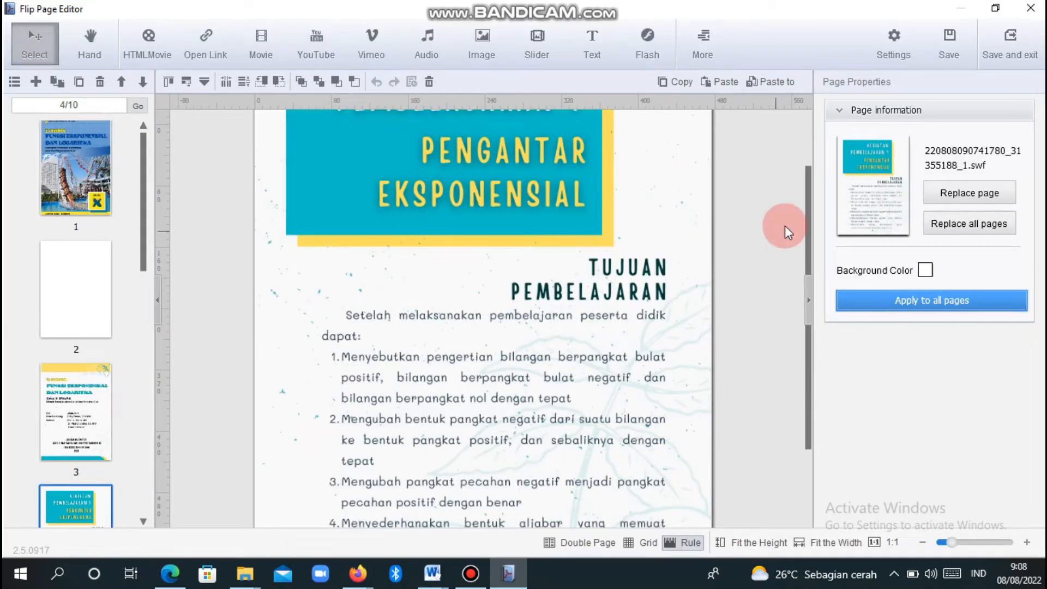
Draw a rectangular link area on page 6 between the Menanya text and the Mengumpulkan Informasi heading, and start adding its action.
drag(141, 235, 114, 379)
click(78, 455)
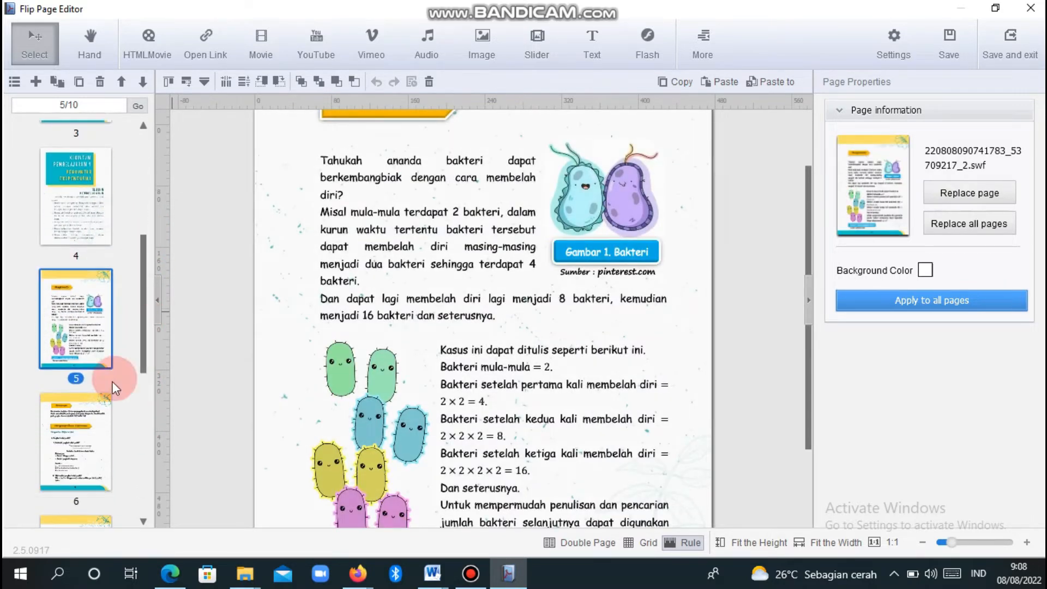
click(111, 406)
scroll(430, 236, up, 2)
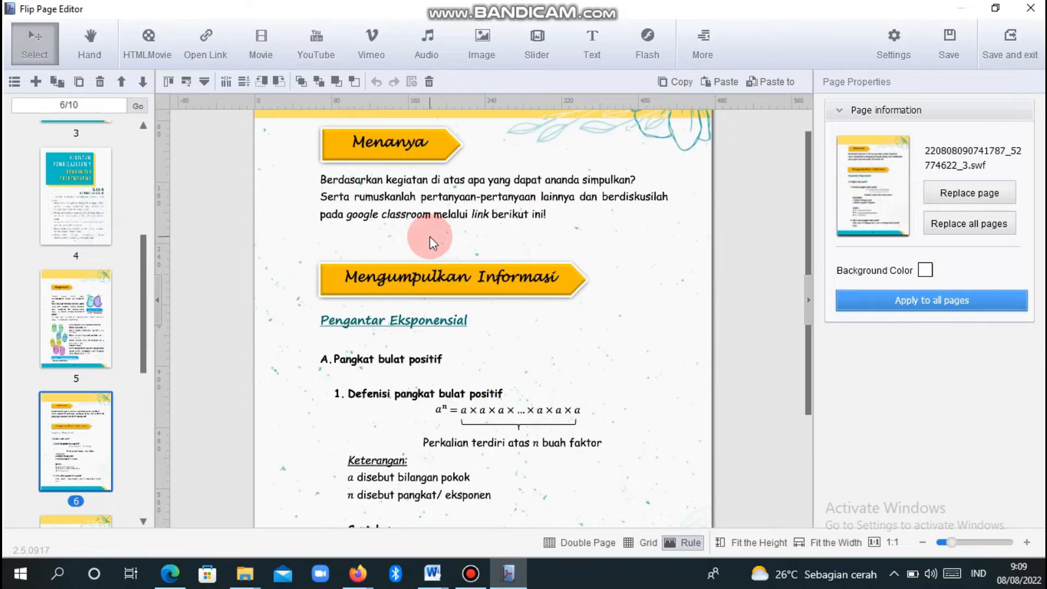
click(207, 42)
drag(364, 228, 600, 255)
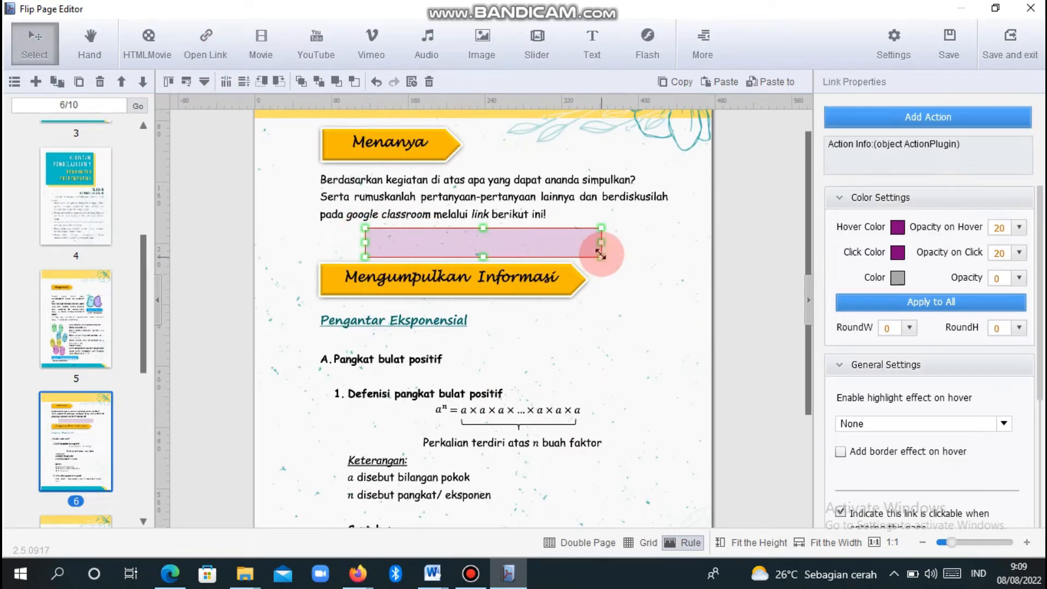
click(867, 116)
click(286, 272)
Switch to the LINK document in Word and copy the first Google Classroom link in the MENANYA table.
click(432, 573)
click(510, 505)
drag(1041, 294, 1041, 198)
drag(767, 197, 436, 194)
key(ctrl+c)
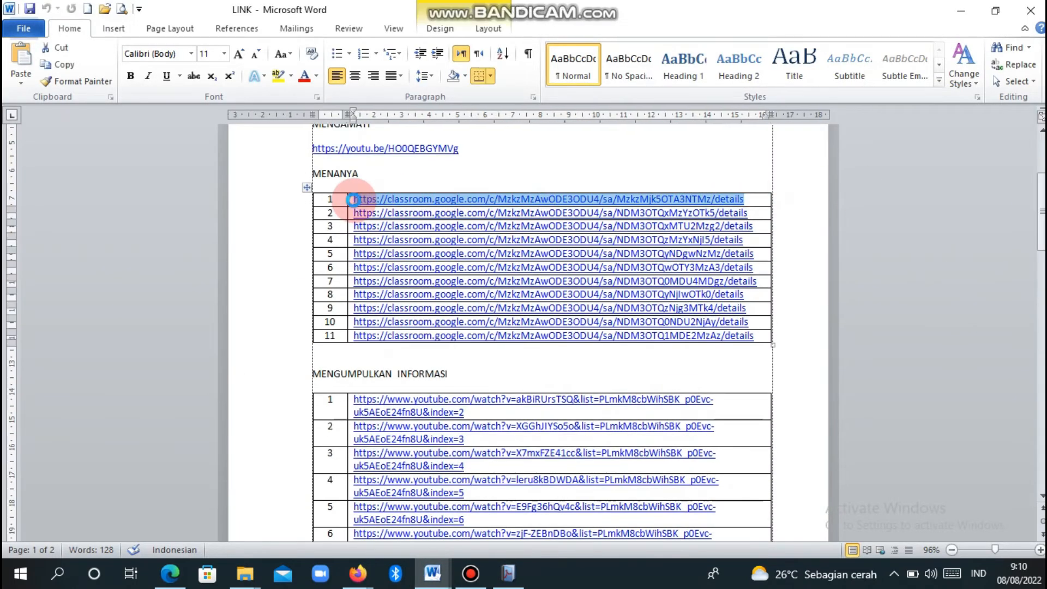